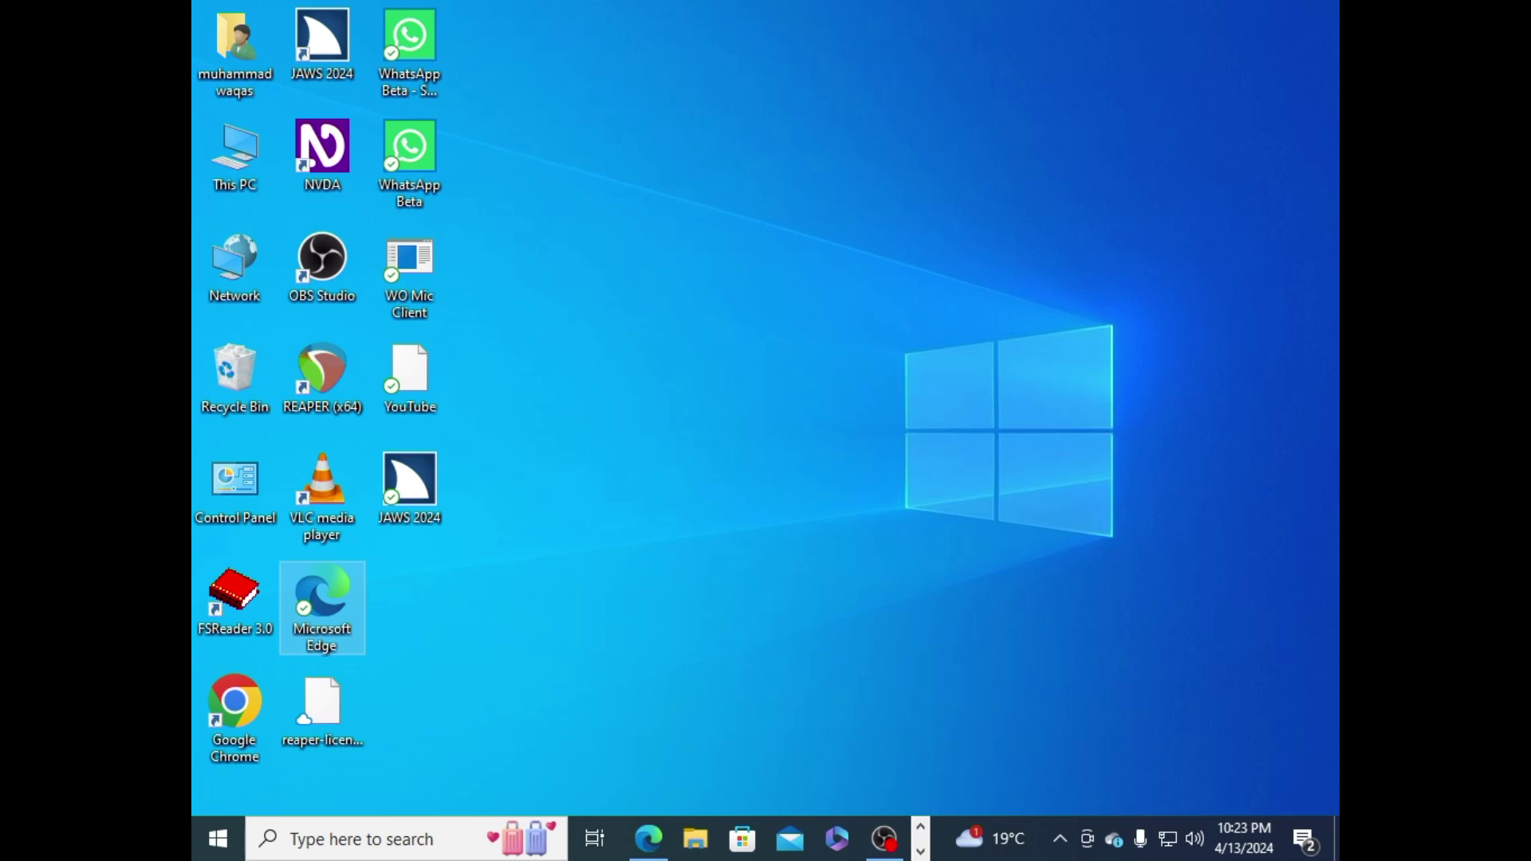
Step: Open the JAWS Startup Wizard from the JAWS help options
key("Insert+j")
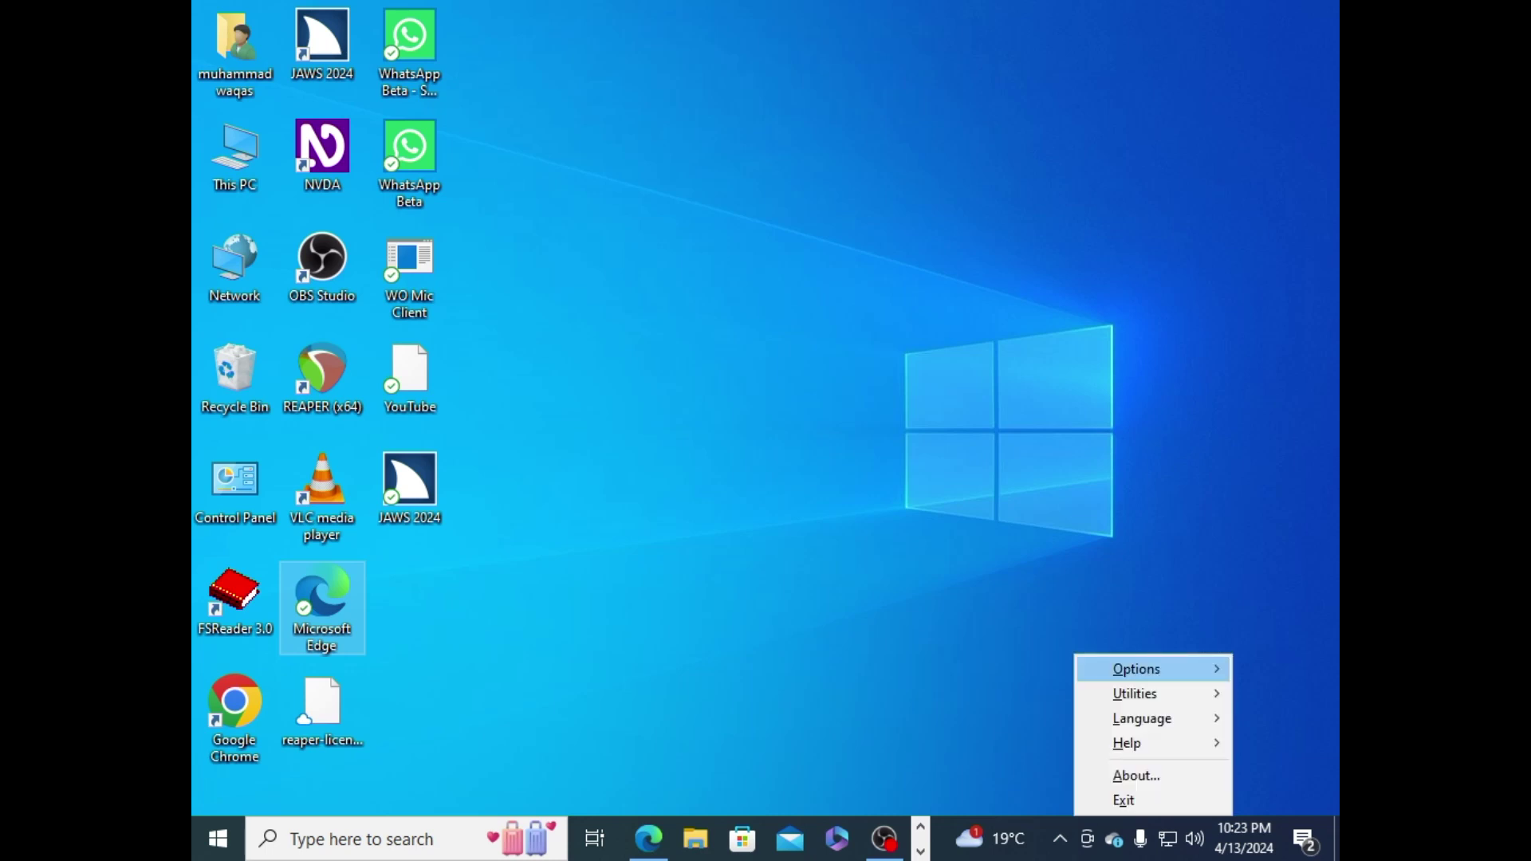
key("Down")
key("Down")
key("Down")
key("Right")
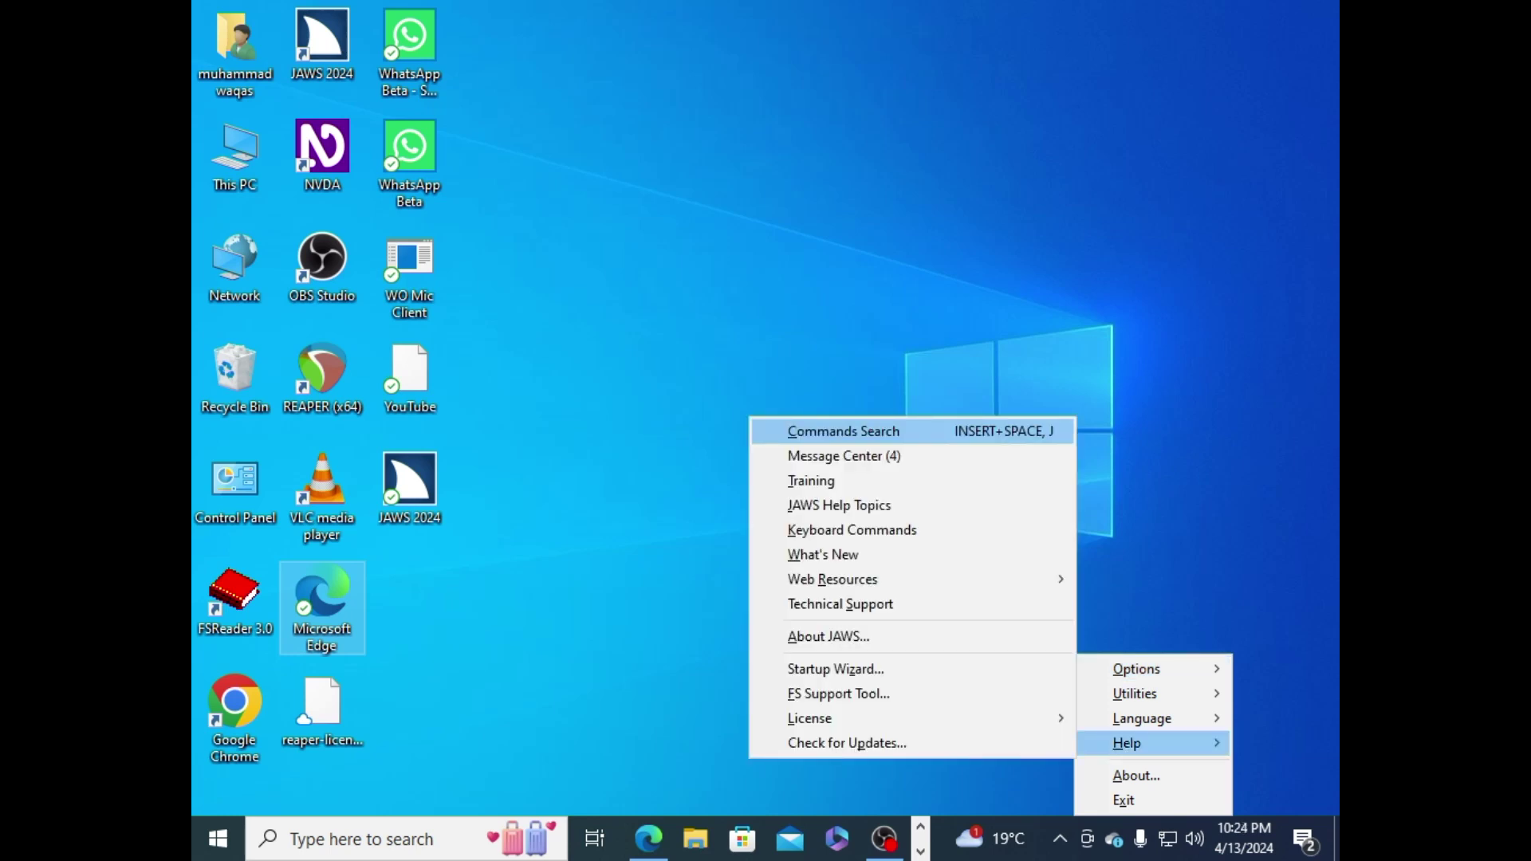
key("z")
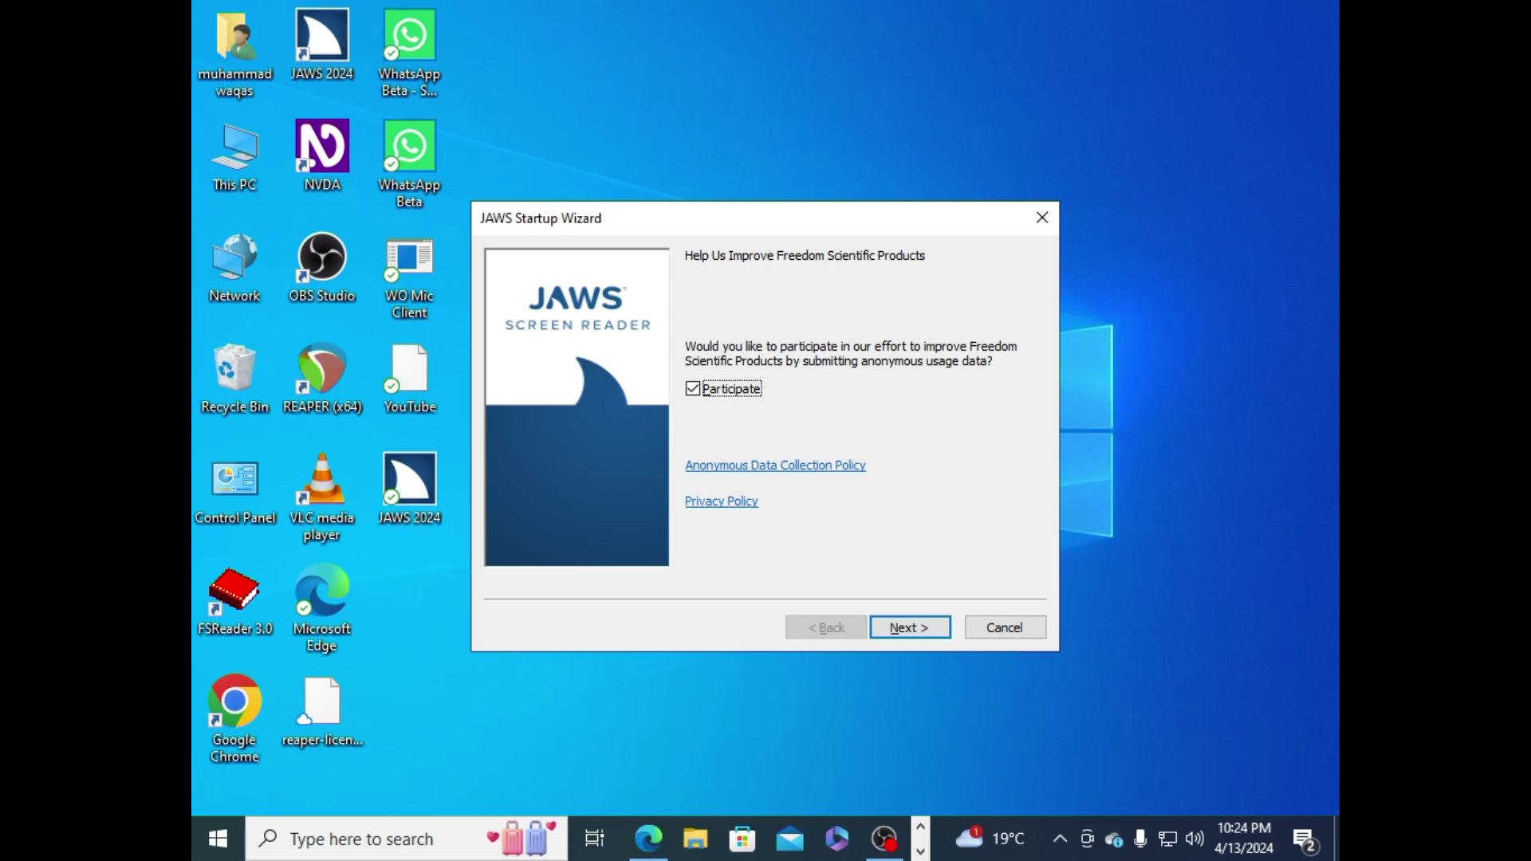
Step: Keep participation in anonymous usage data enabled and continue to the wizard's speech settings
key("Tab")
key("Tab")
key("Tab")
key("Return")
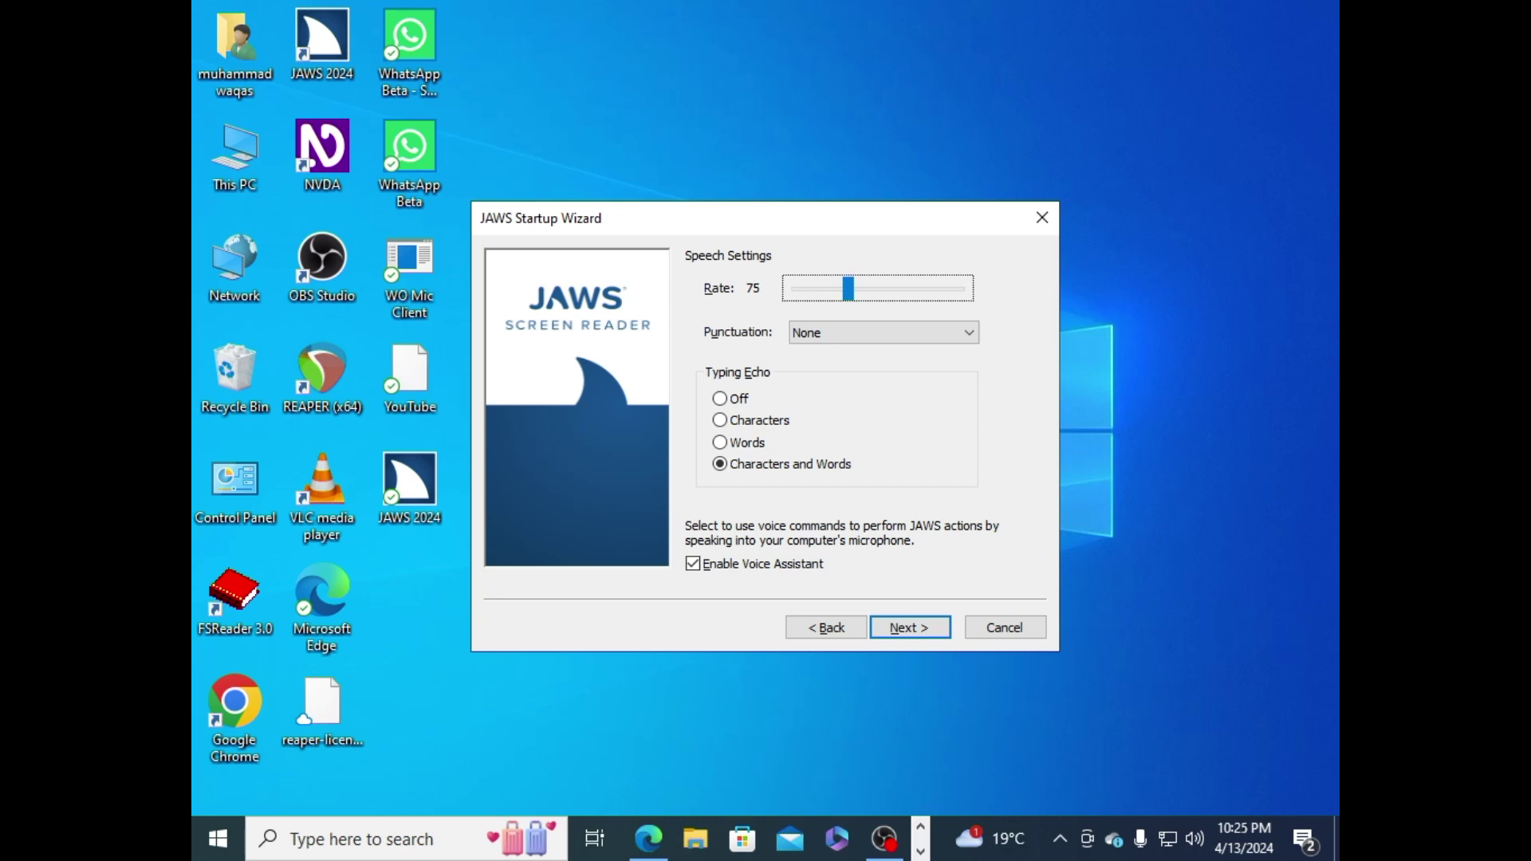
Step: Try slightly different speech rates and return the rate to 75
key("Right")
key("Left")
key("Left")
key("Tab")
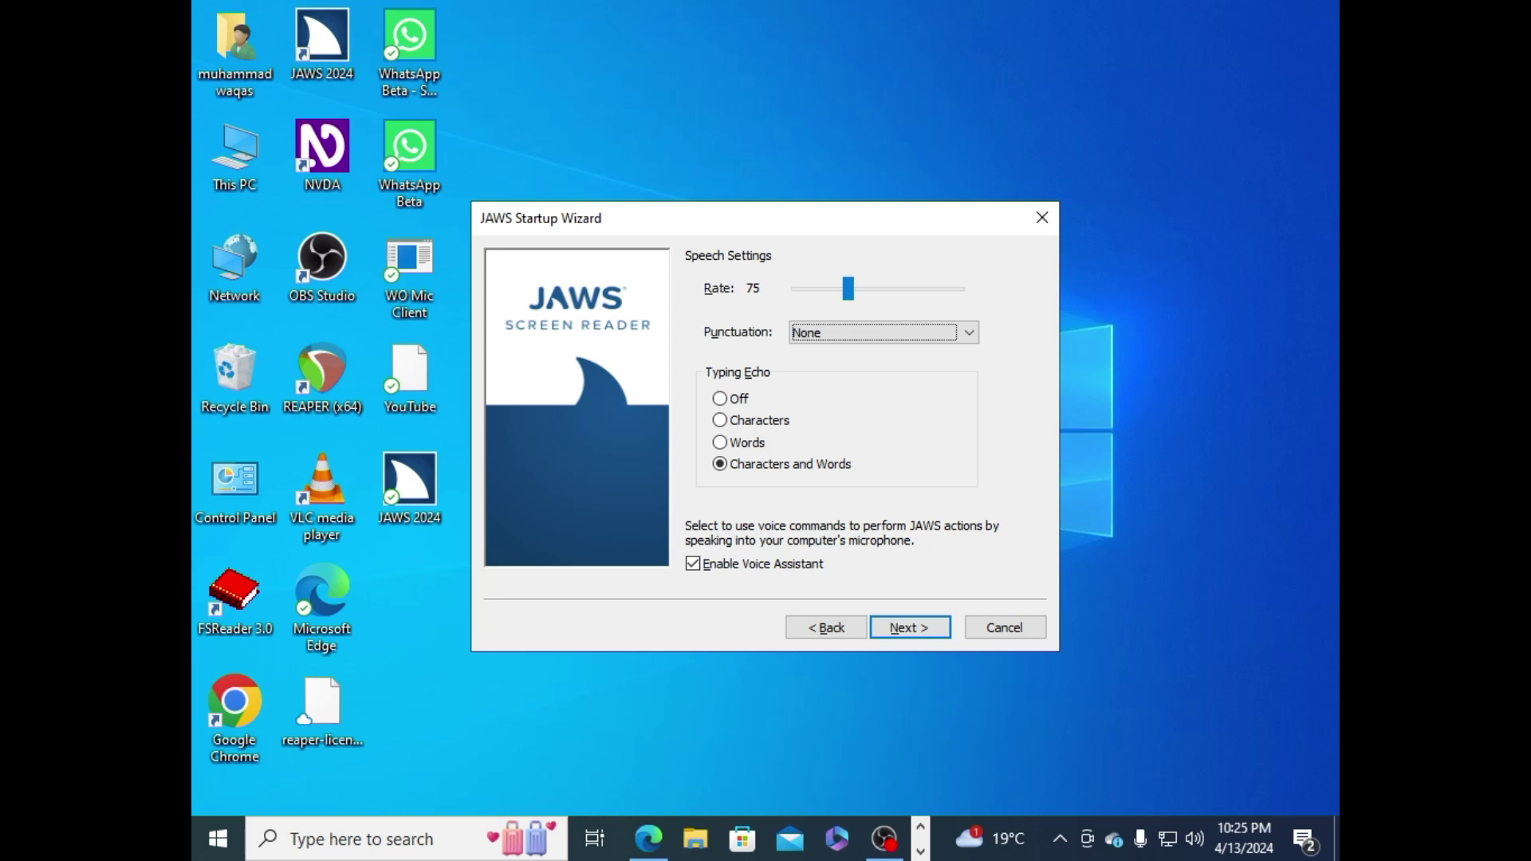
Step: Go through the available punctuation levels and return the setting to None
key("Down")
key("Down")
key("Down")
key("Up")
key("Up")
key("Up")
key("Tab")
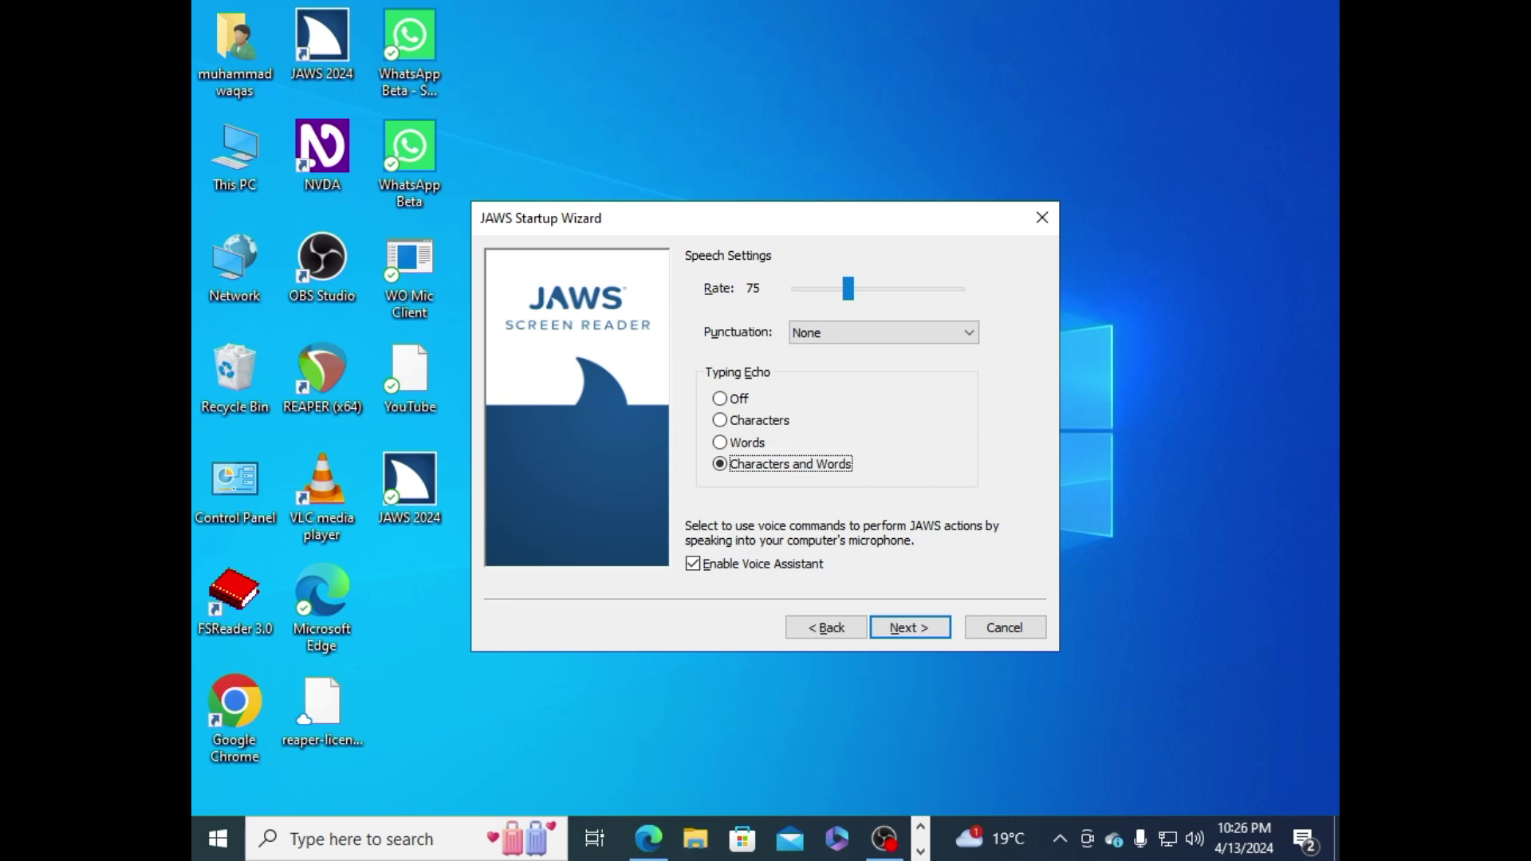
Step: Try the other typing echo options and set typing echo back to Characters and Words
key("Up")
key("Up")
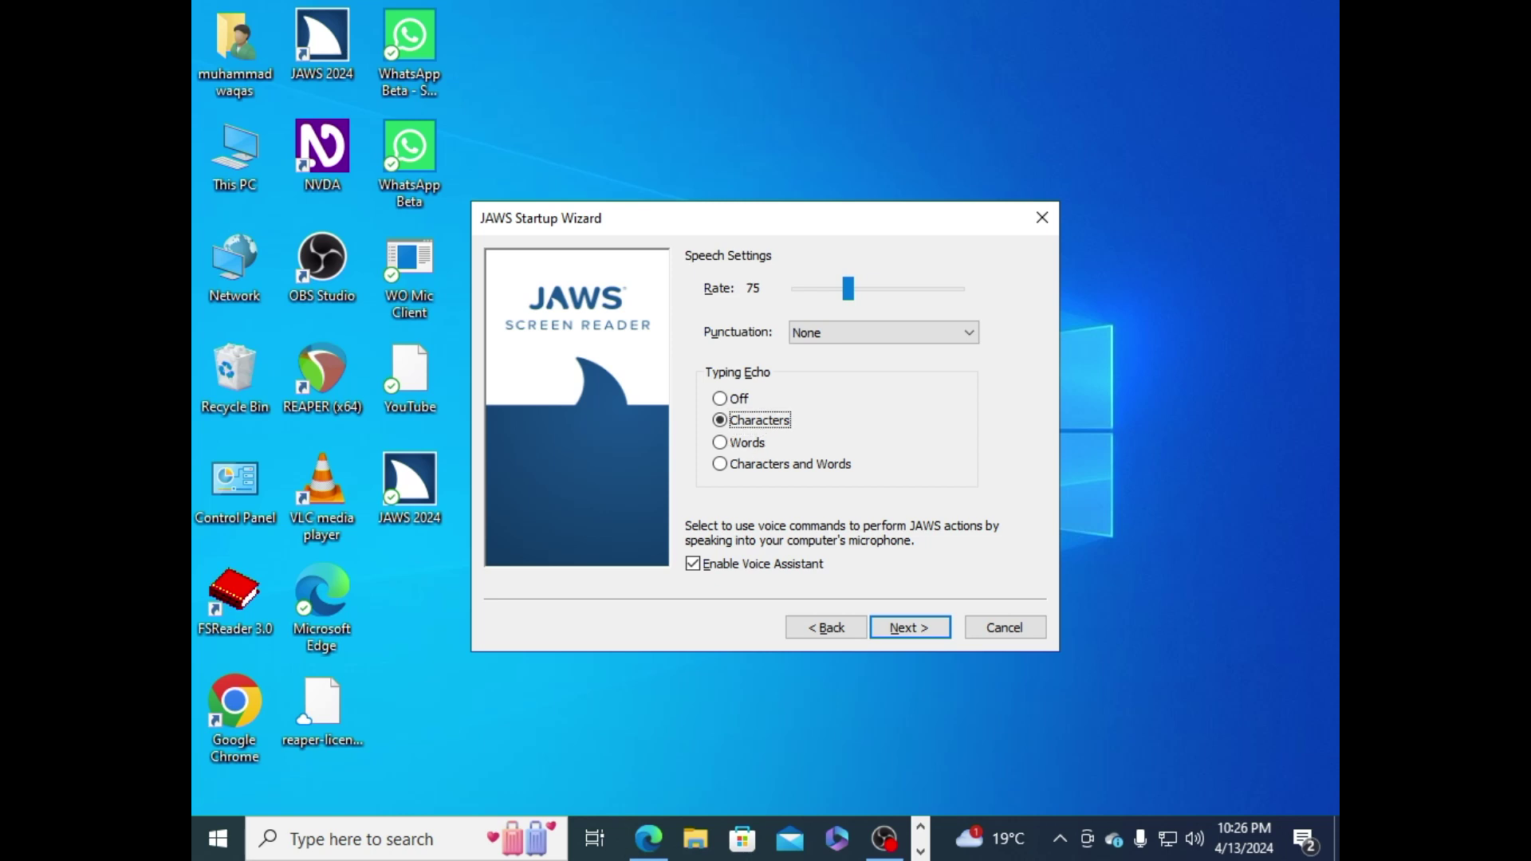
key("Up")
left_click(720, 421)
key("Up")
key("Down")
key("Up")
key("Down")
key("Down")
left_click(720, 463)
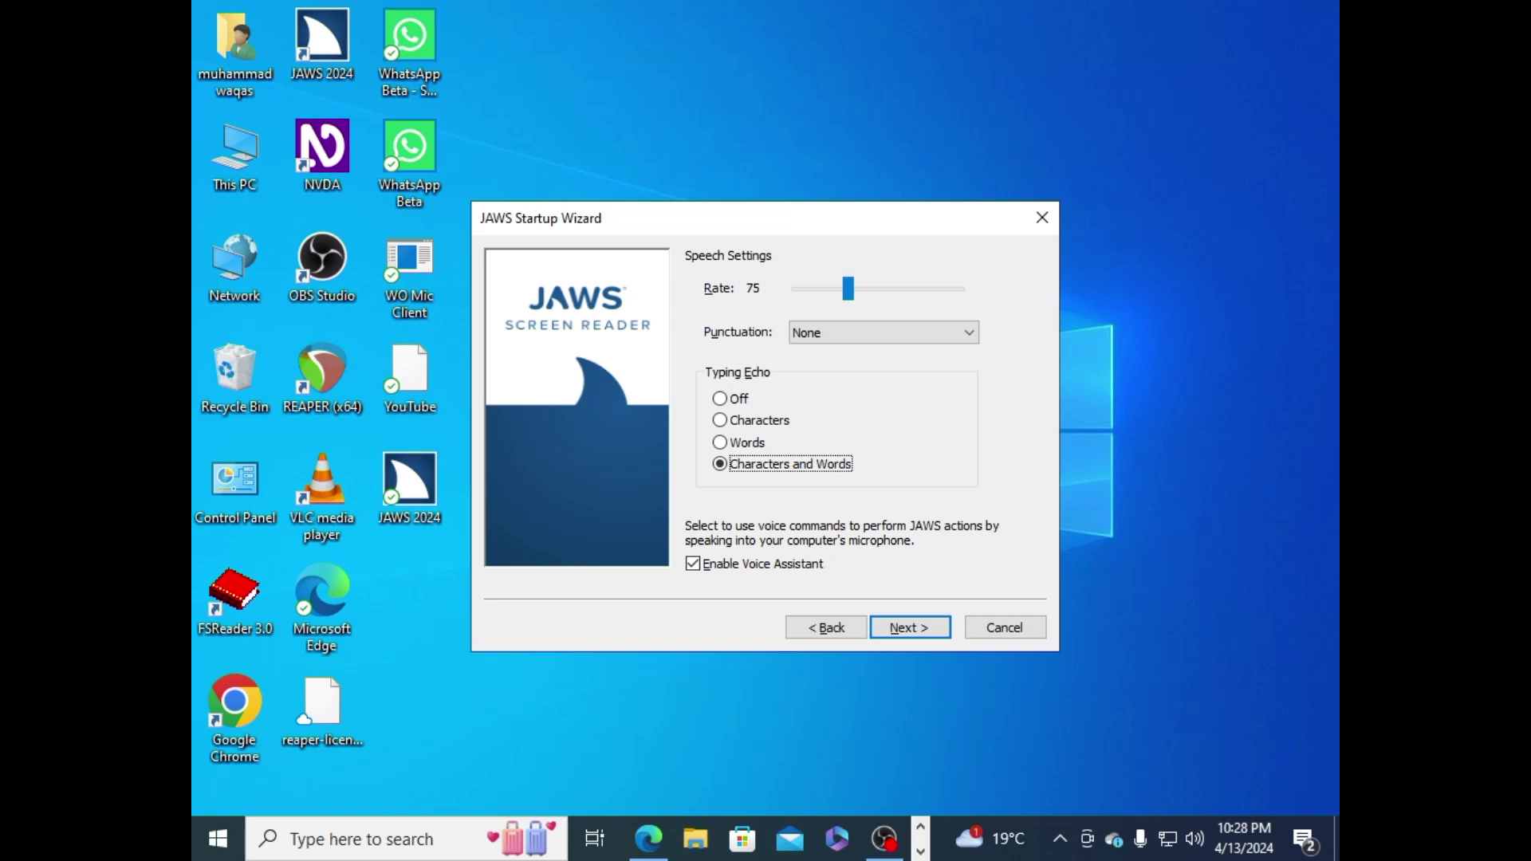
Step: Leave the Voice Assistant enabled and continue to the Run JAWS Settings page
key("Tab")
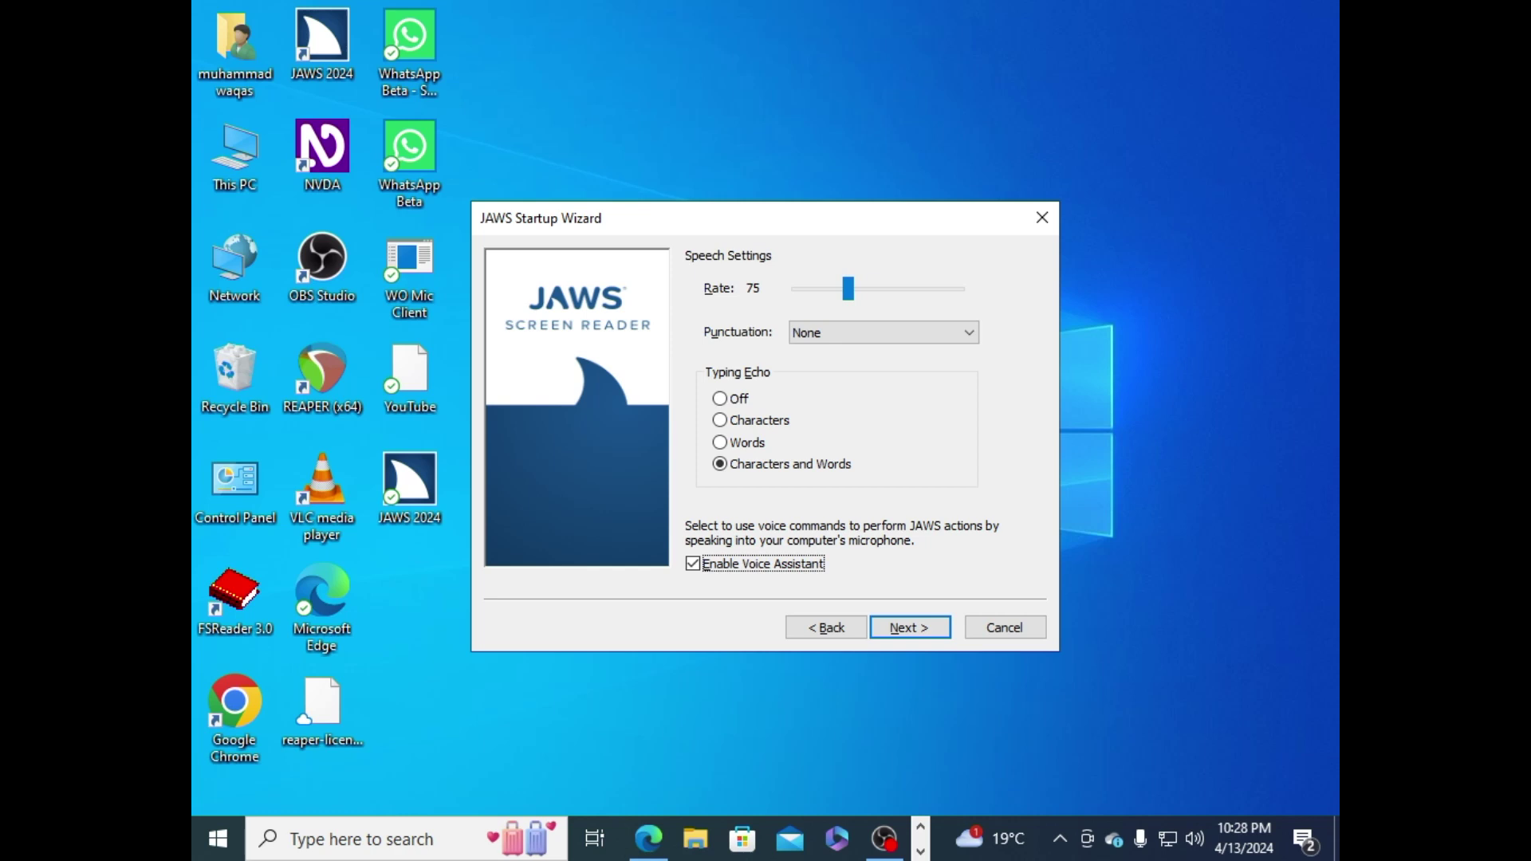
key("Tab")
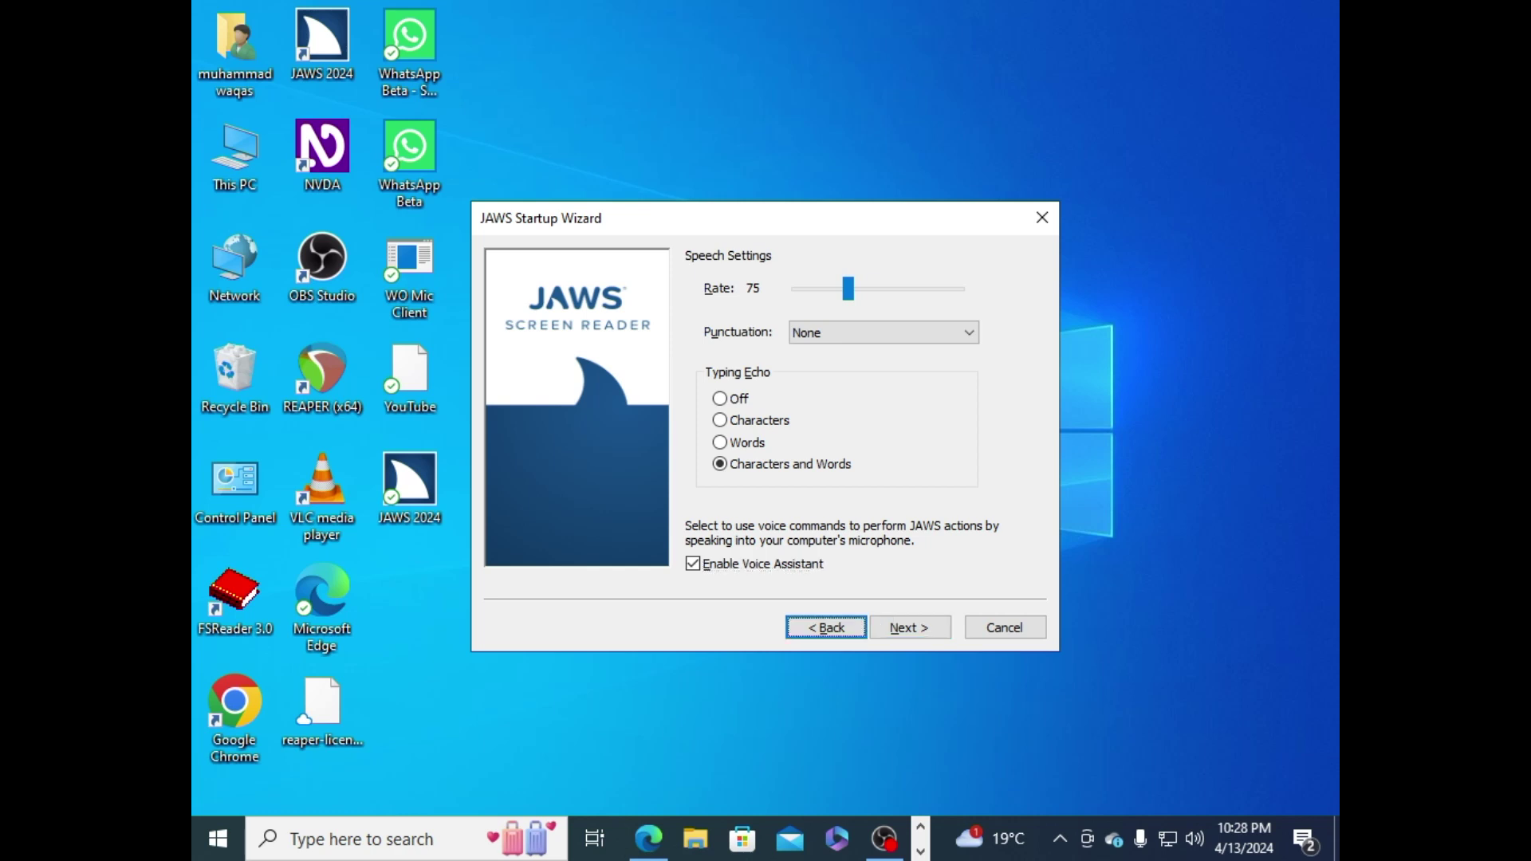
key("Tab")
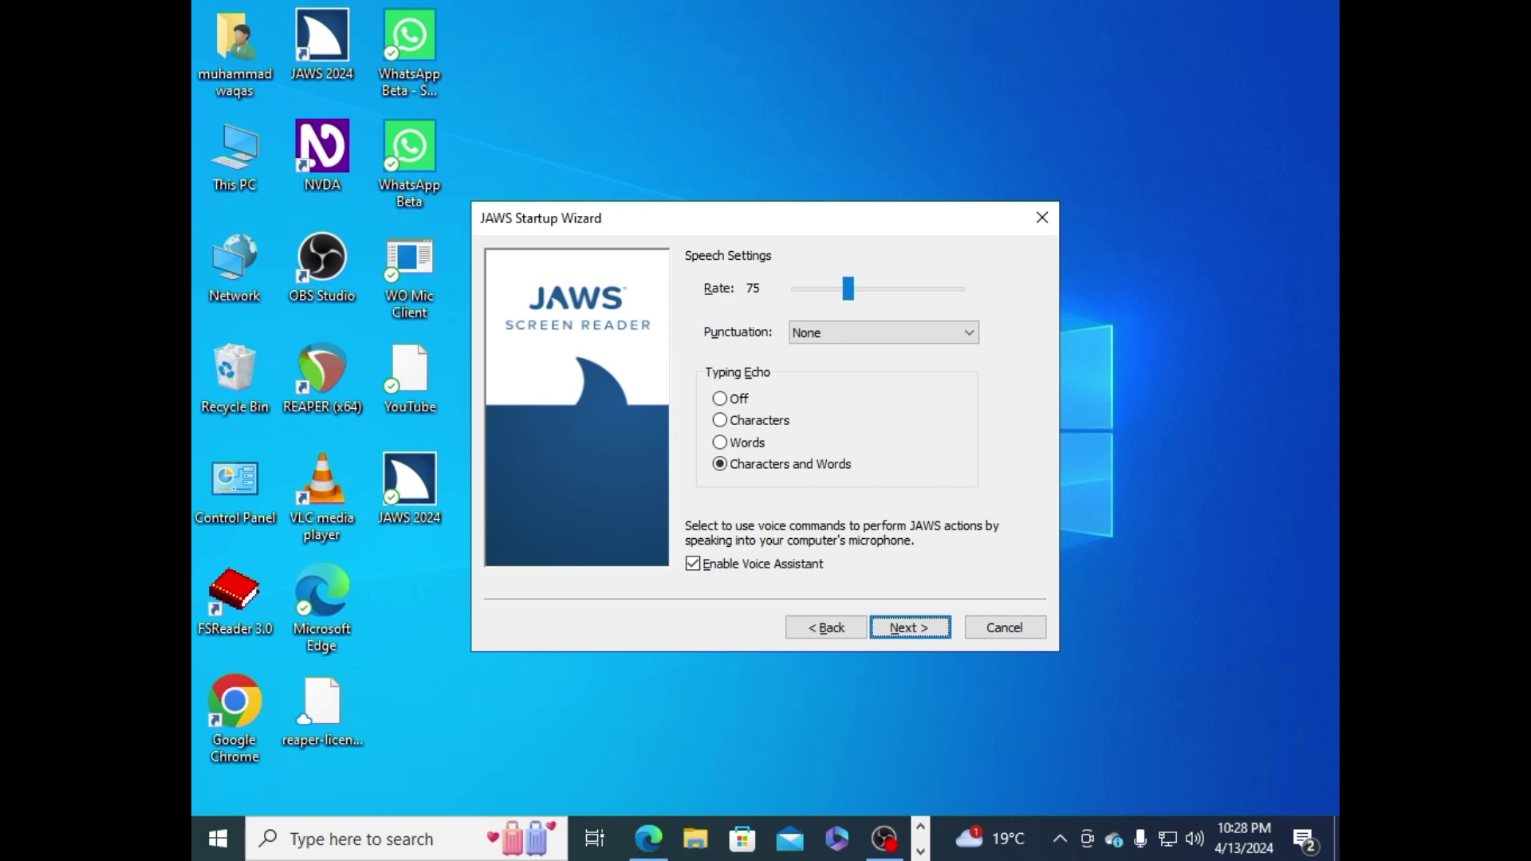
key("Return")
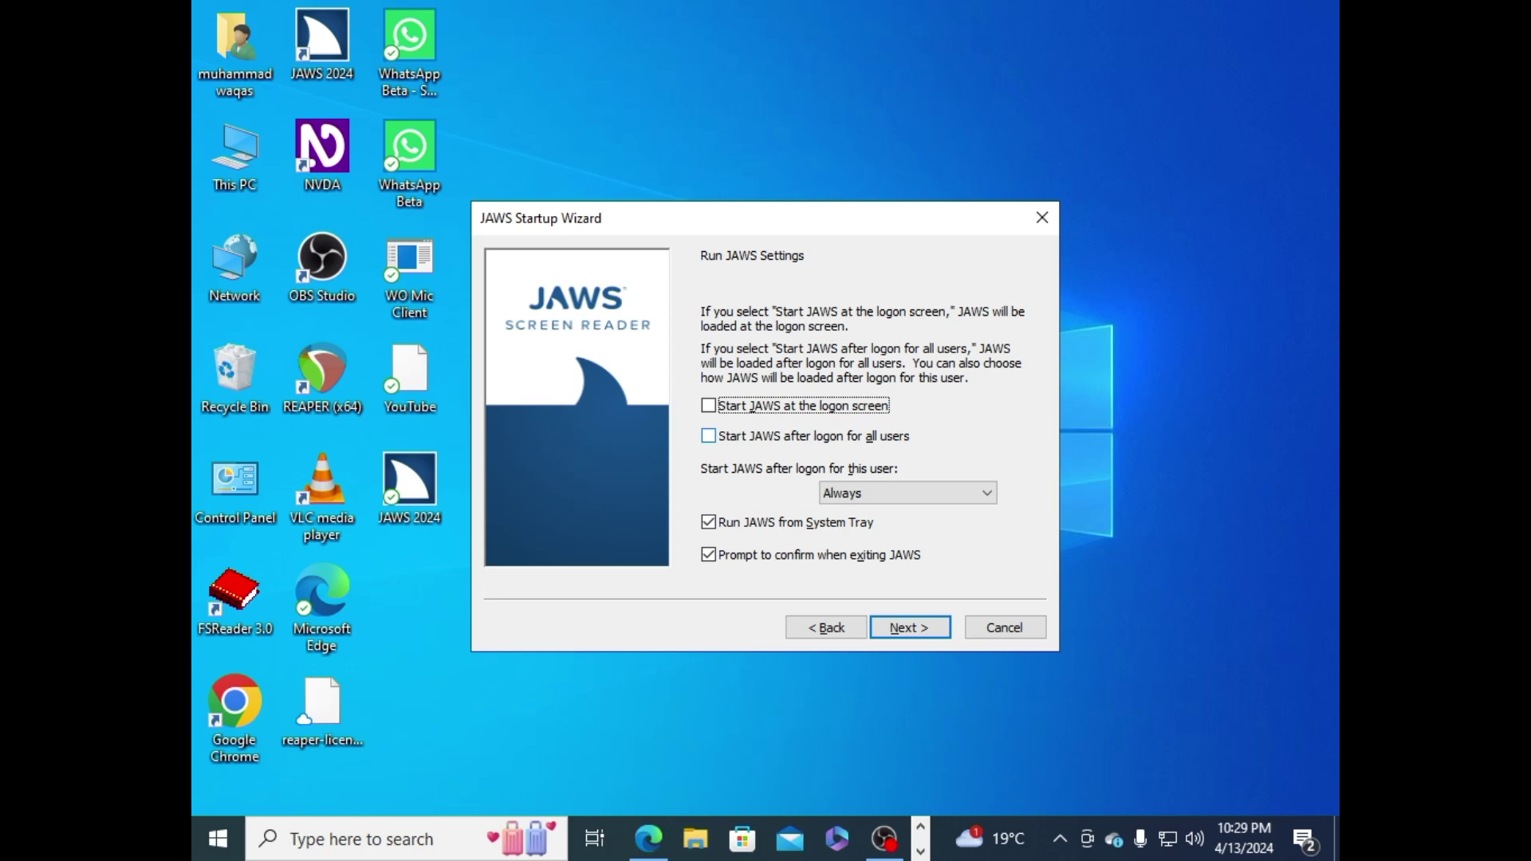
Step: Enable starting JAWS at the logon screen and after logon for all users
key("space")
key("Tab")
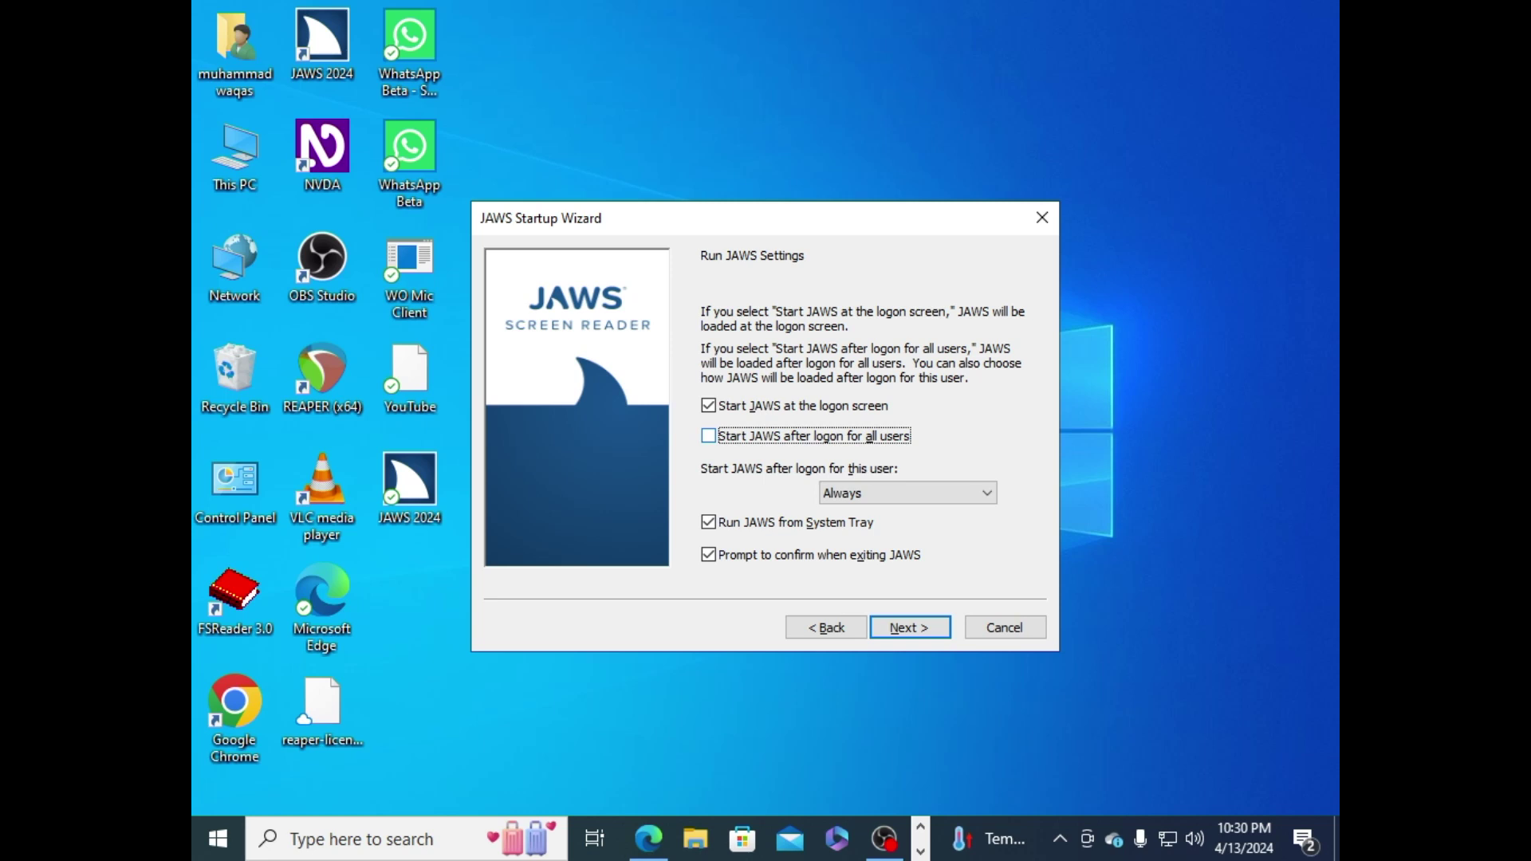
key("space")
key("Tab")
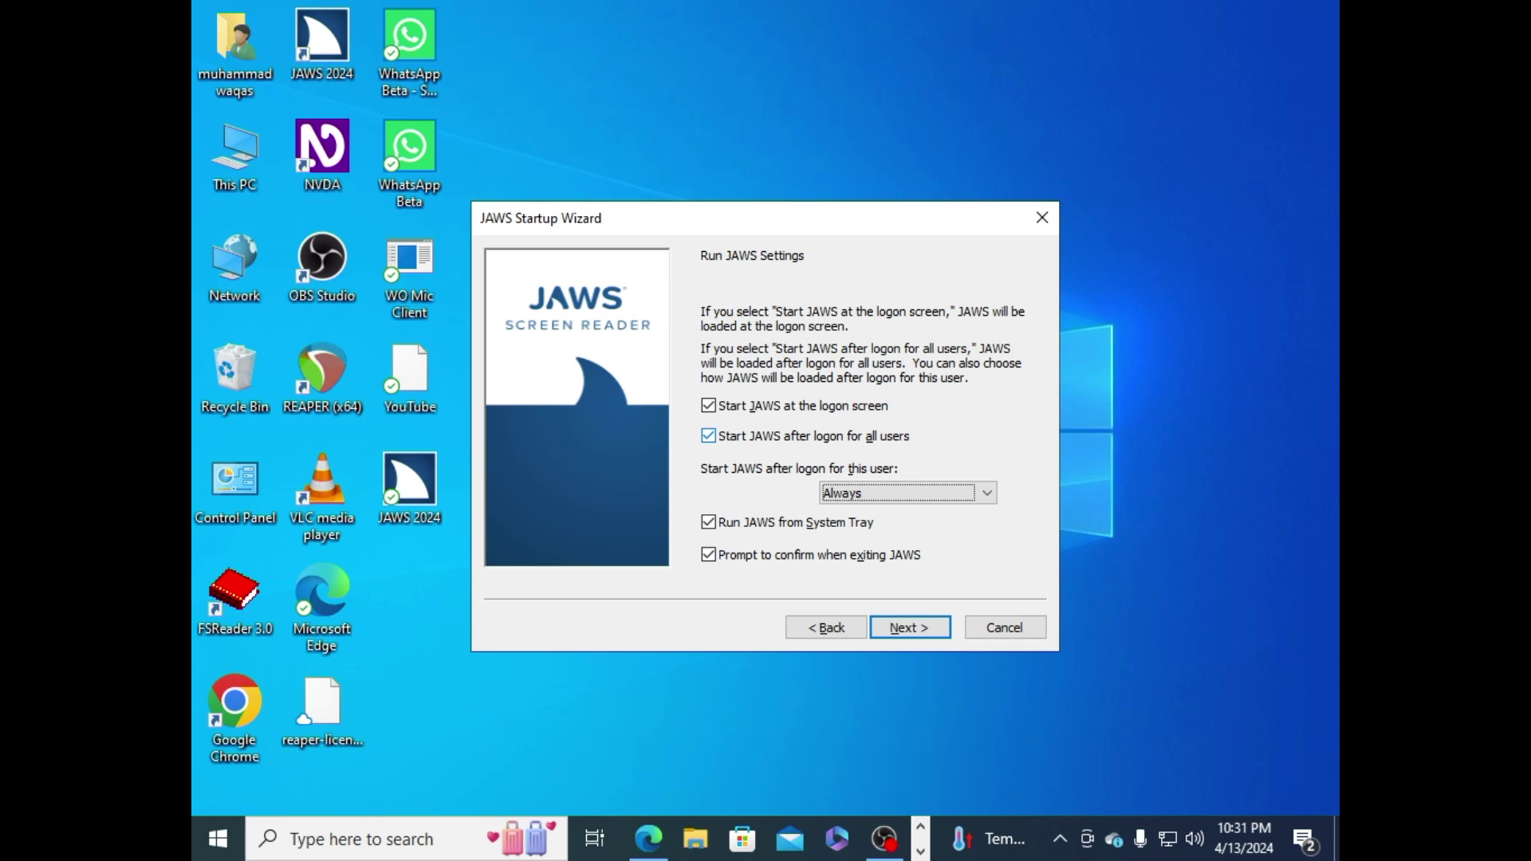
Step: Go through the options for starting JAWS after logon for this user and return to Always
key("Down")
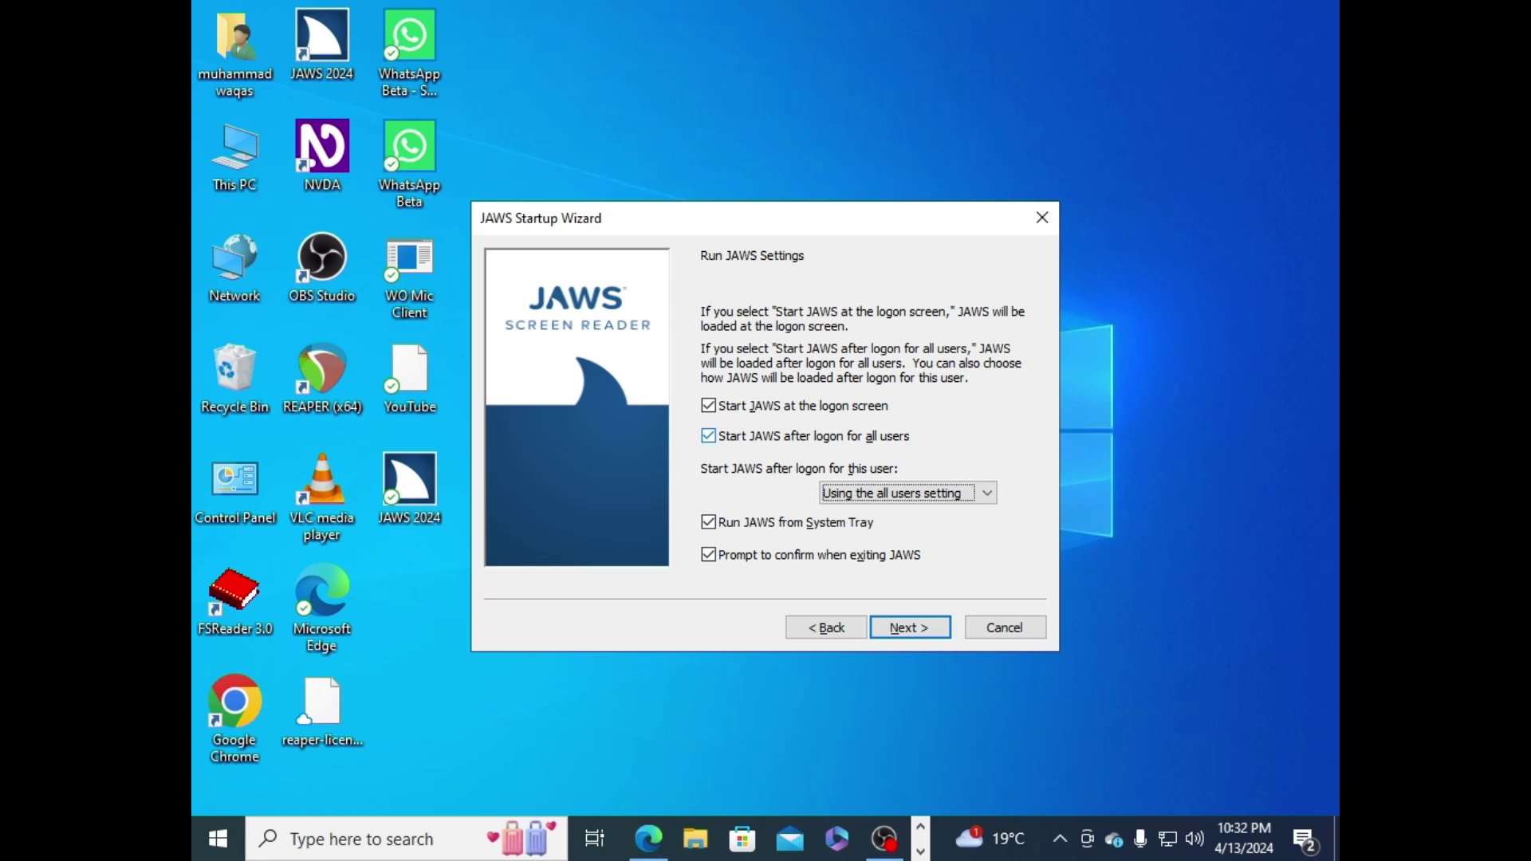
key("Down")
key("Down")
key("Tab")
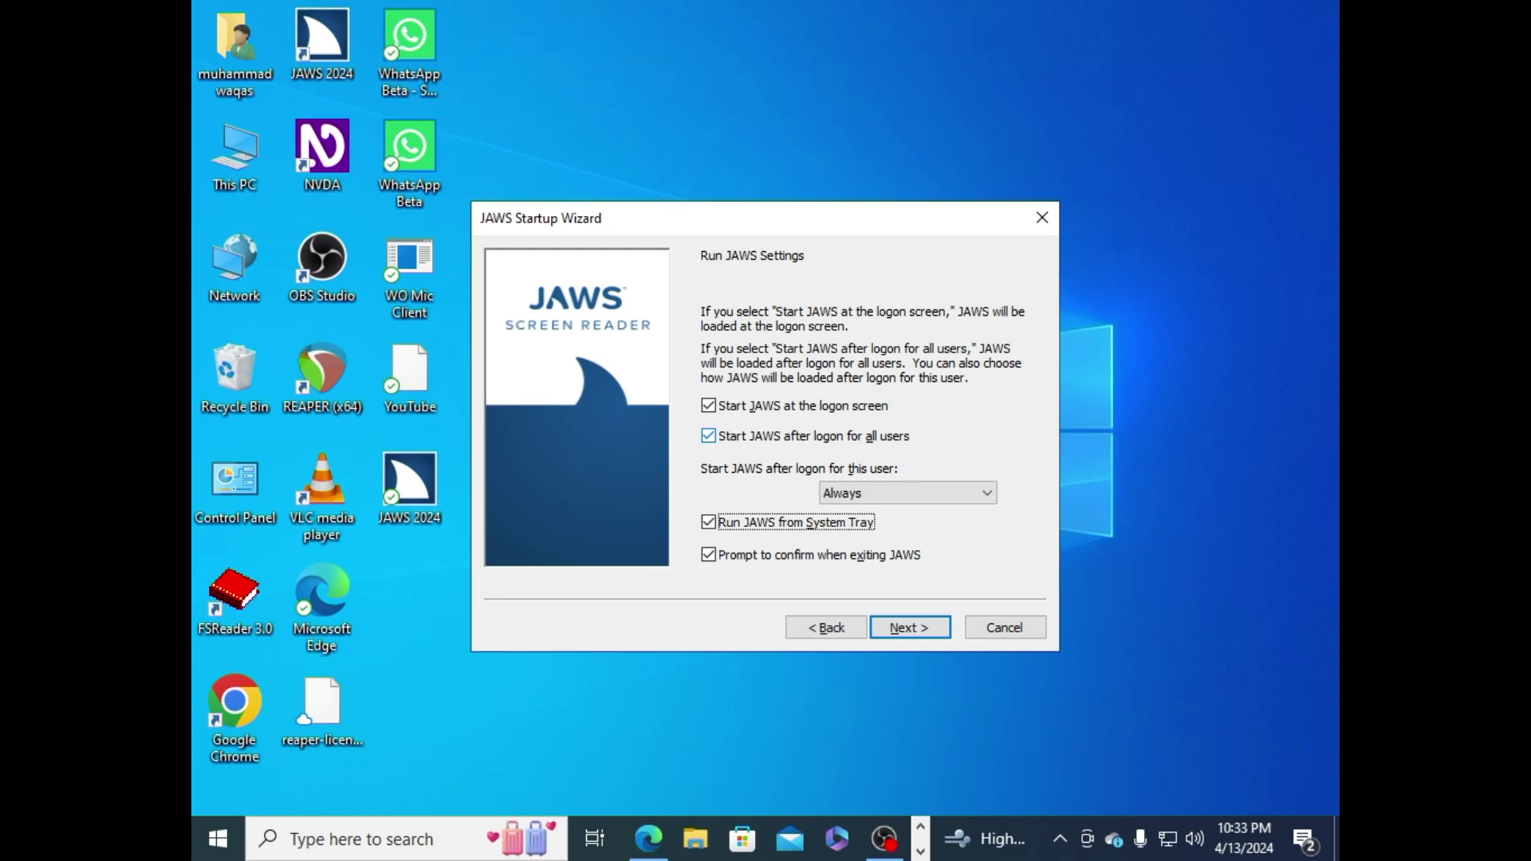
Step: Bring up the Quit JAWS confirmation, dismiss it without quitting, and return to the Startup Wizard
key("Tab")
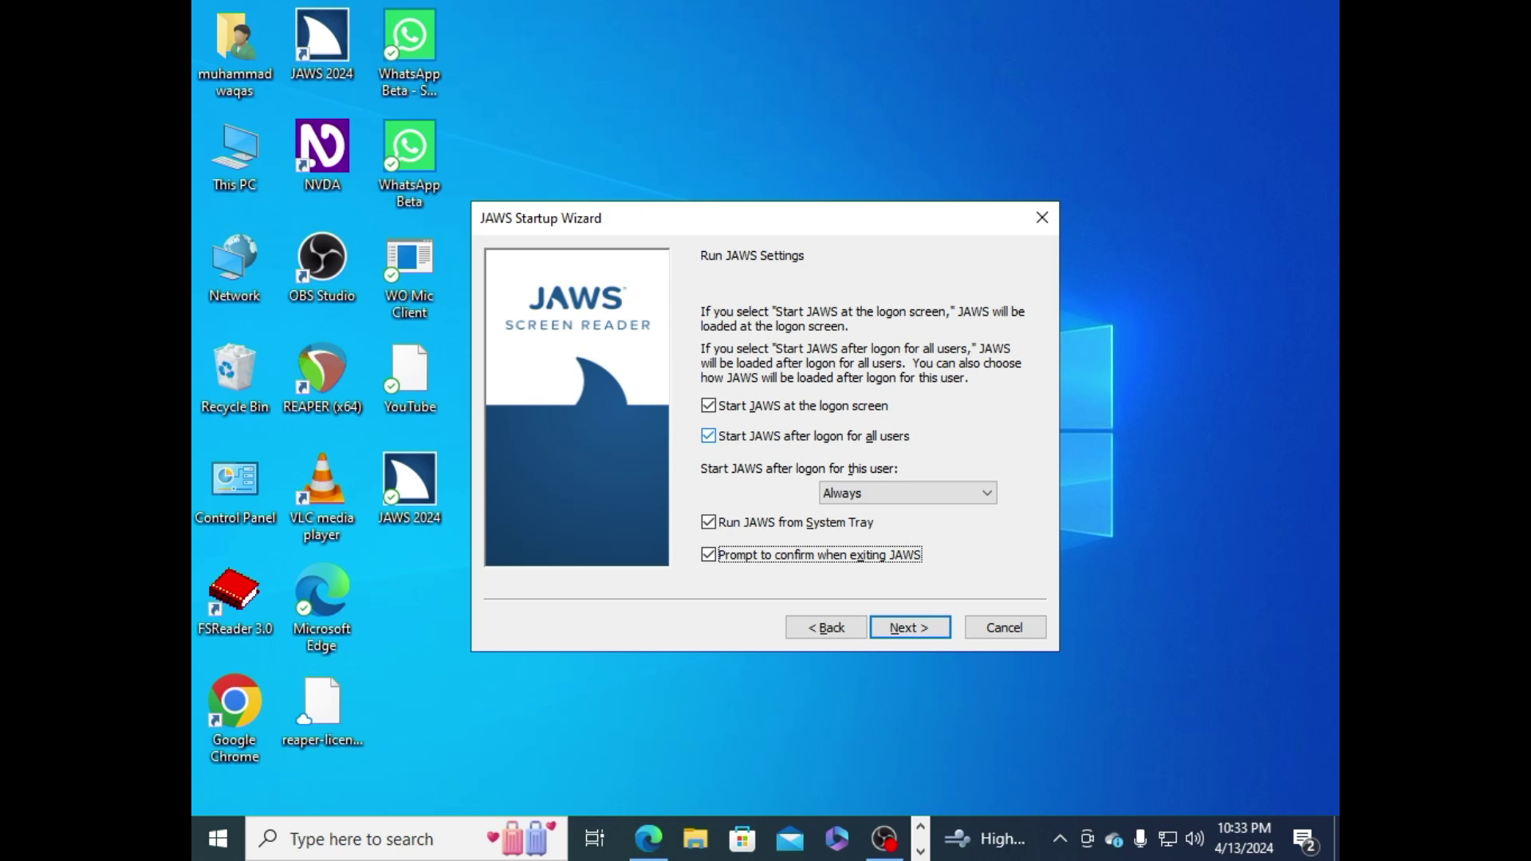
key("Insert+F4")
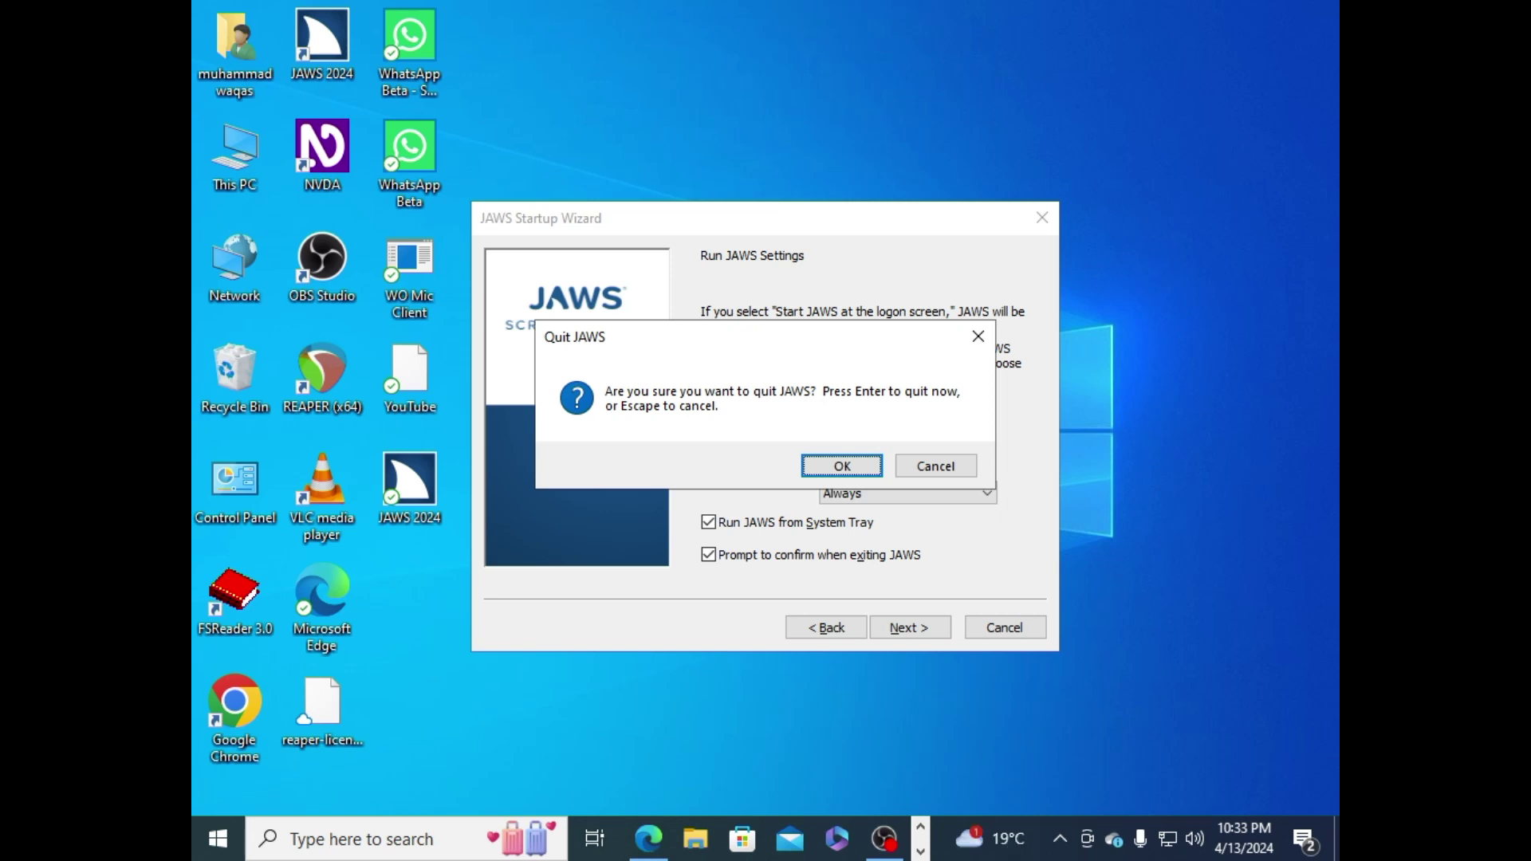
key("Tab")
key("Tab")
key("Tab")
key("space")
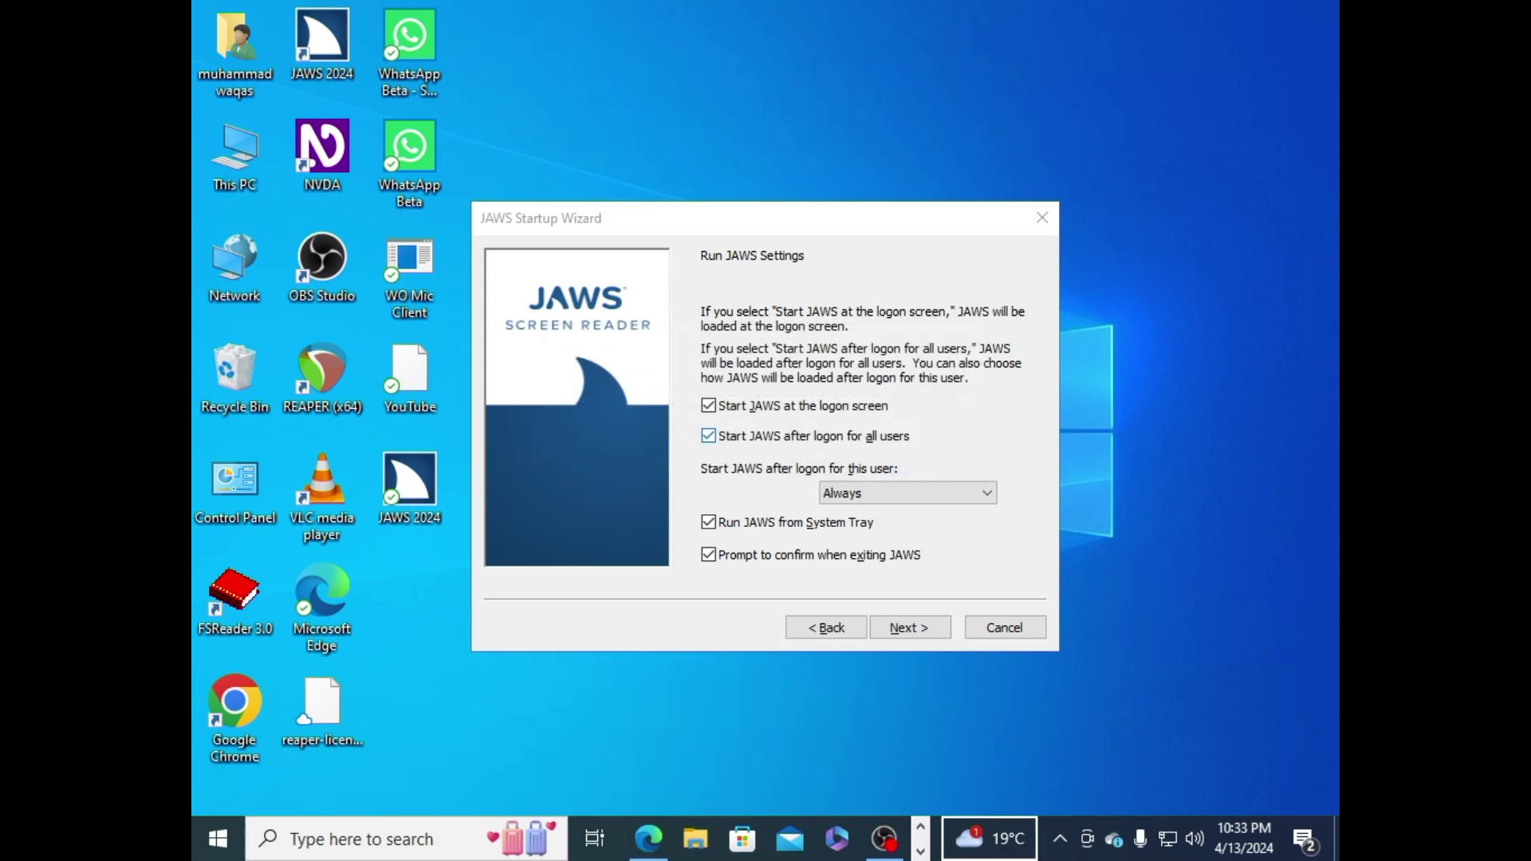
key("alt+Tab")
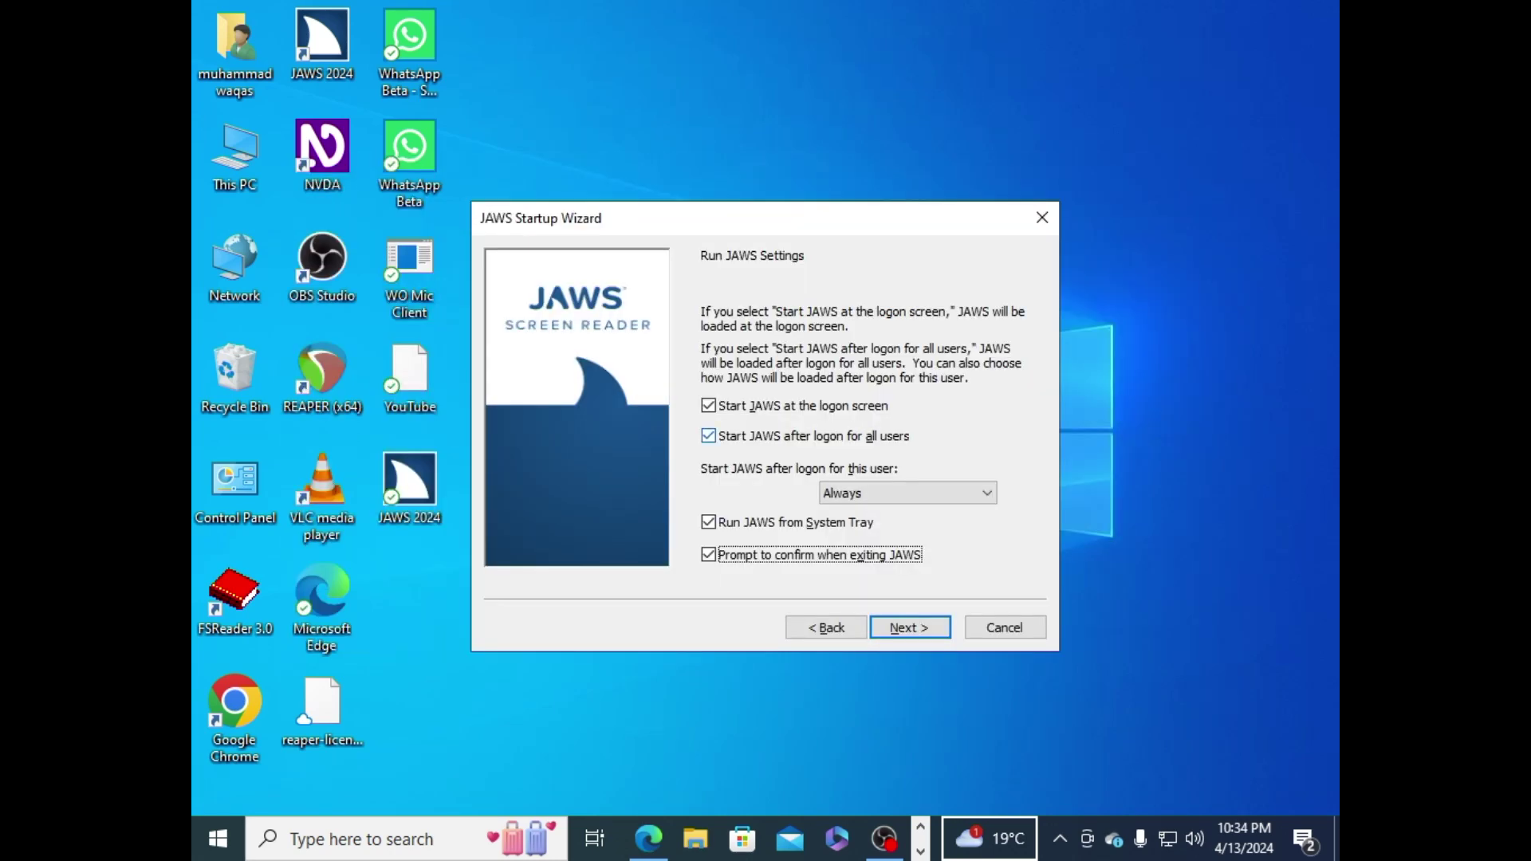
Step: Look through the settings on the Common Options page and go back to Run JAWS Settings
key("Tab")
key("Tab")
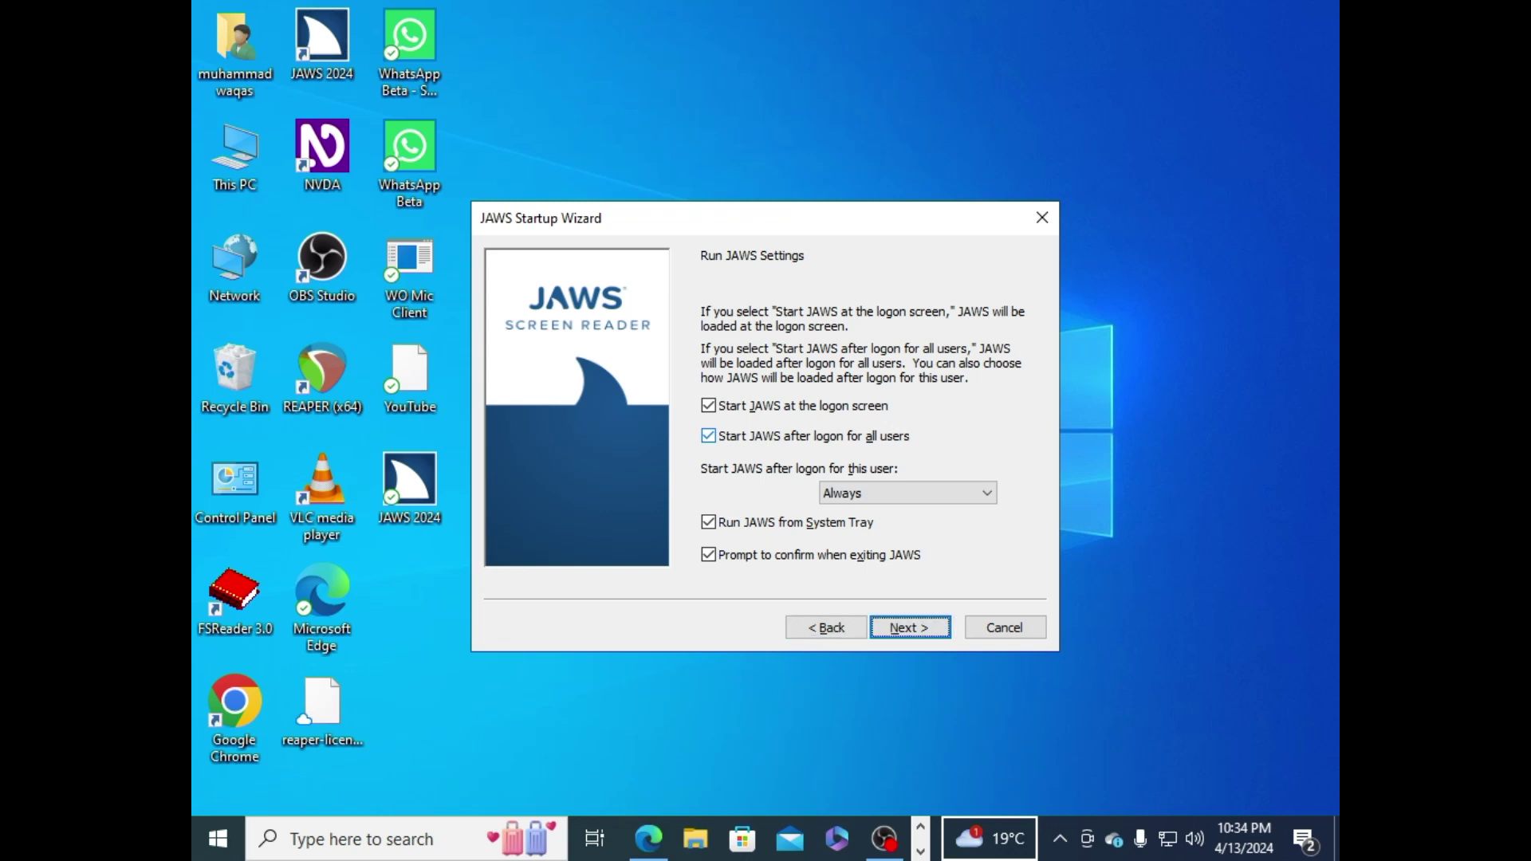
key("Return")
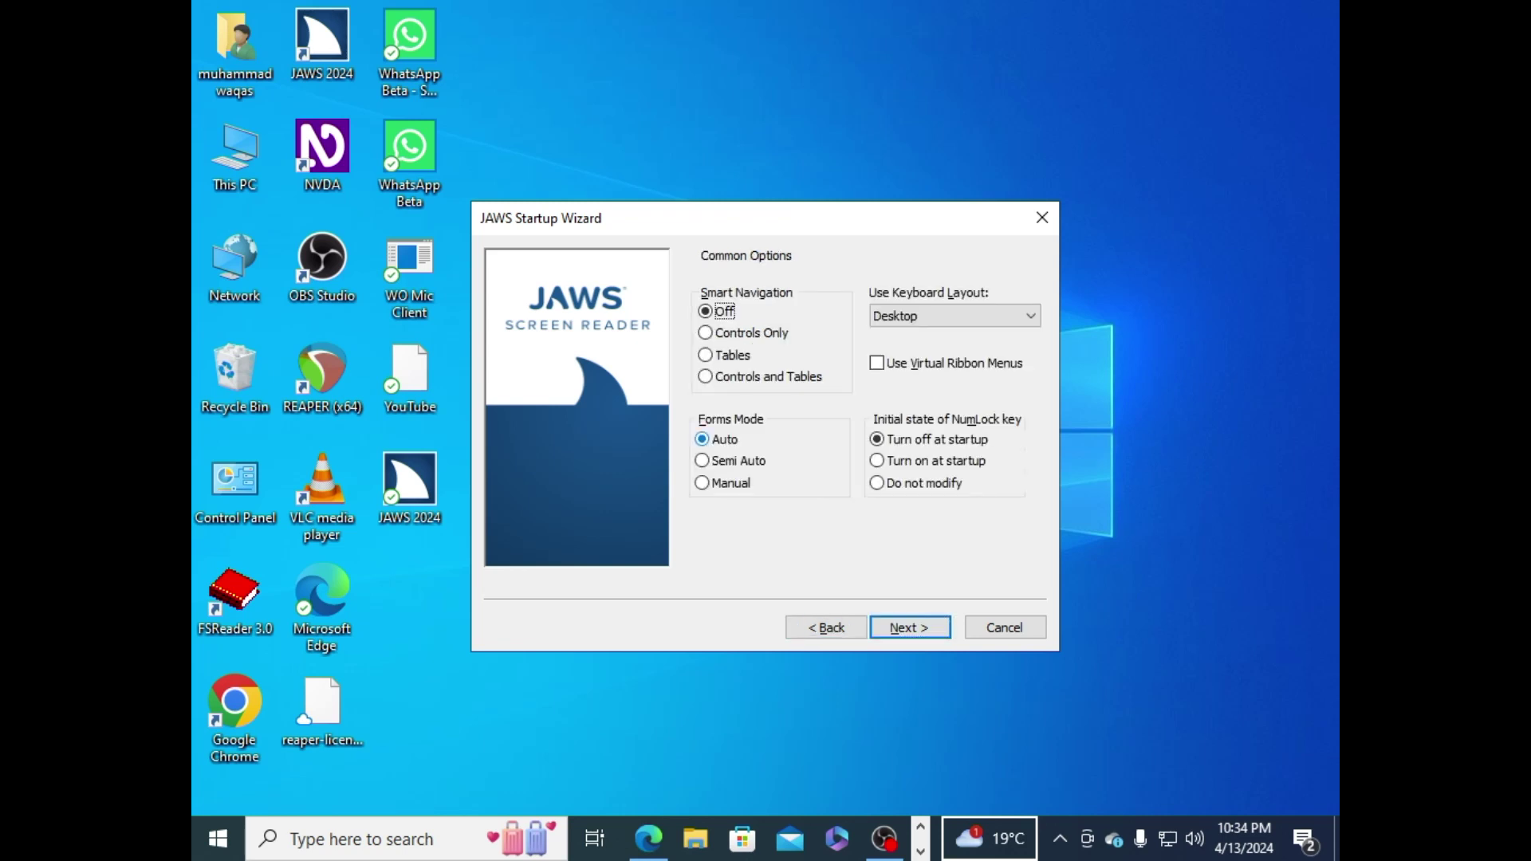
key("Tab")
key("Tab")
key("Tab")
key("Tab")
key("Tab")
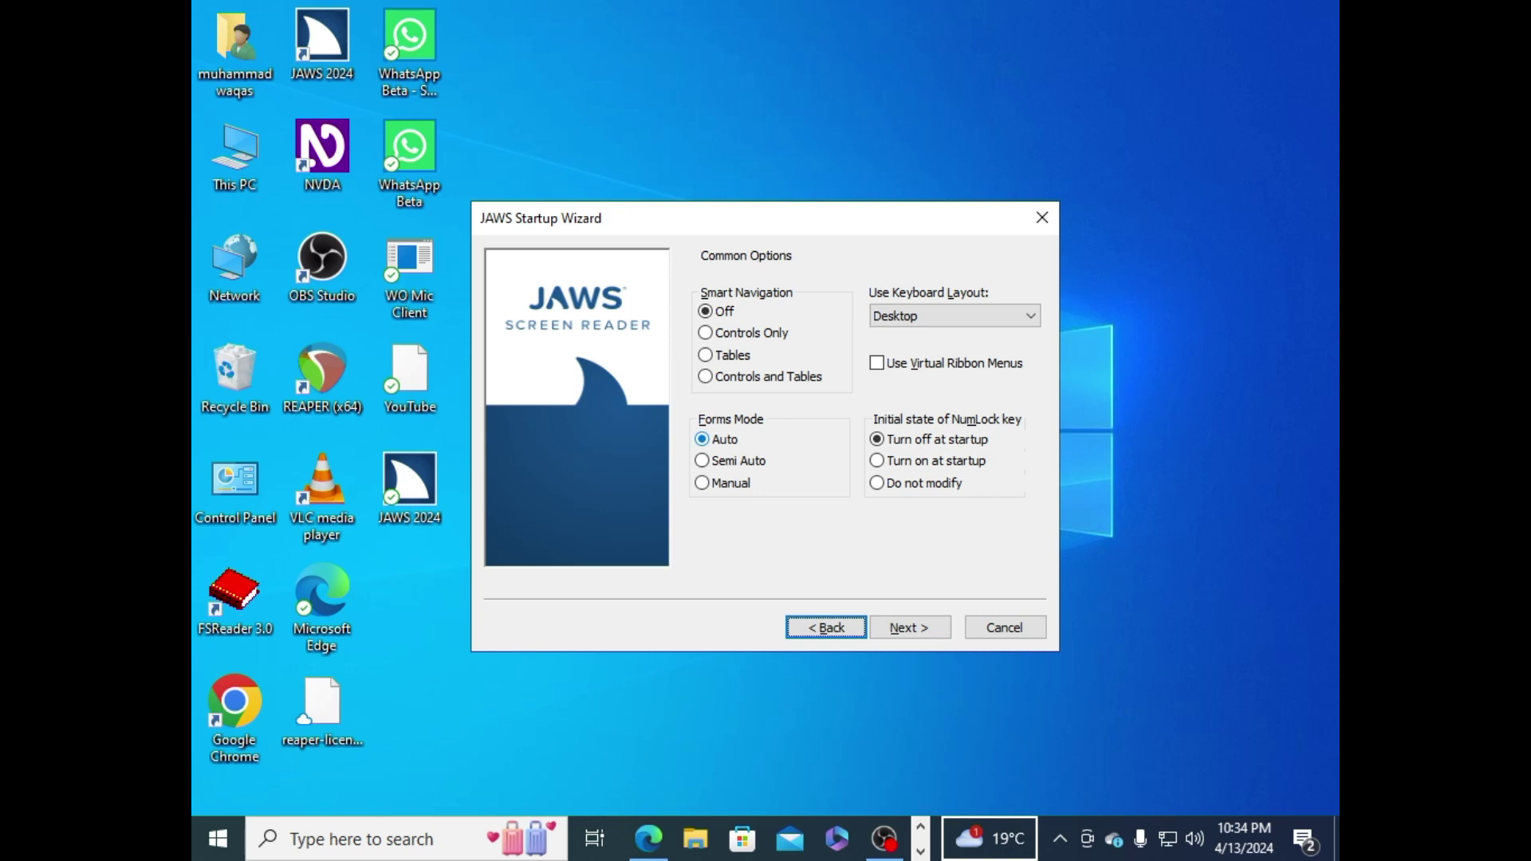
key("shift+Tab")
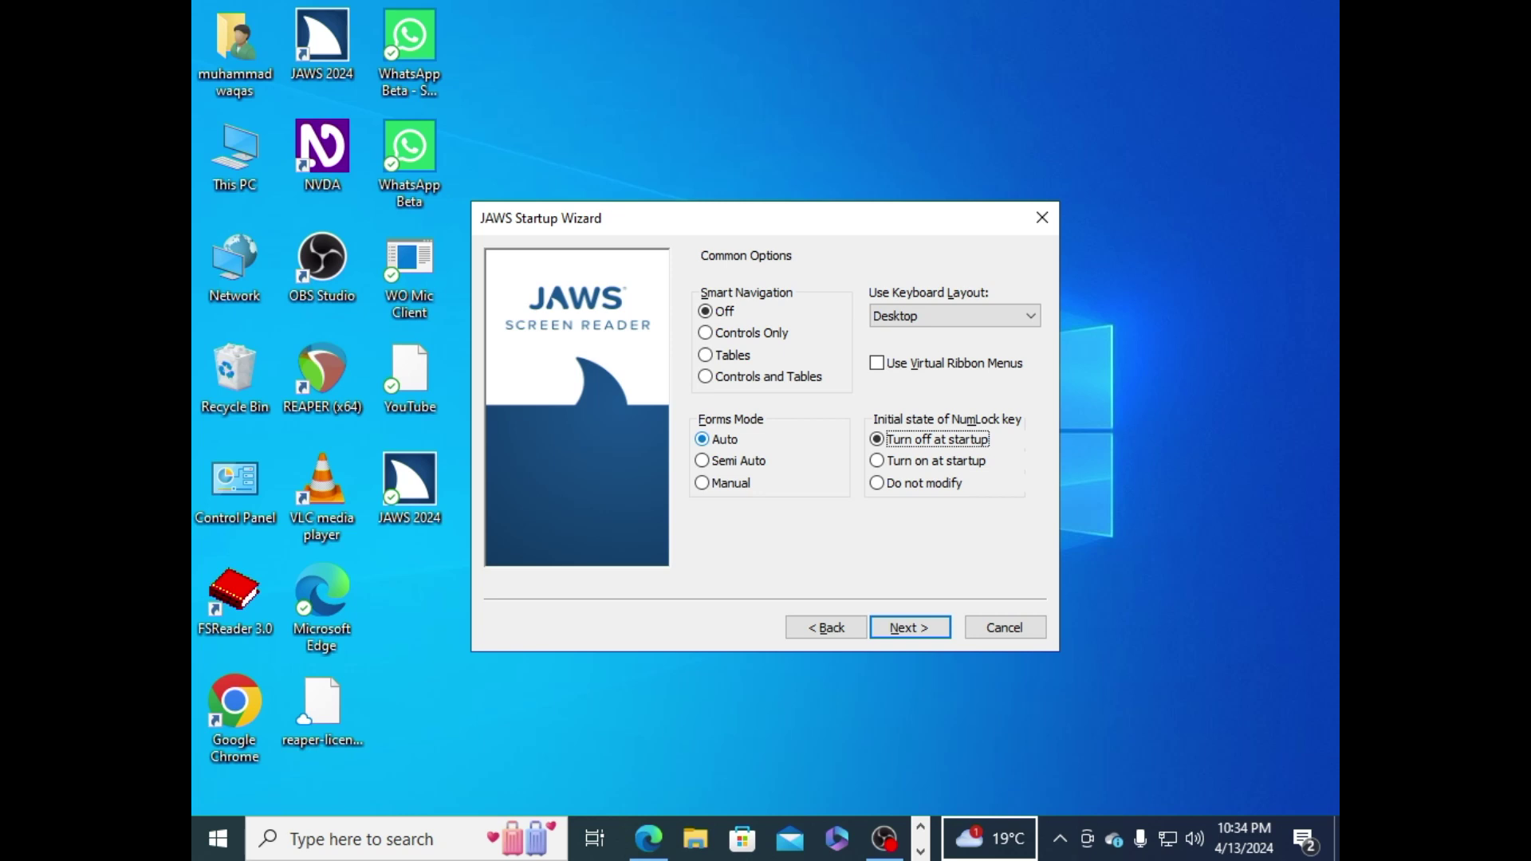
key("Tab")
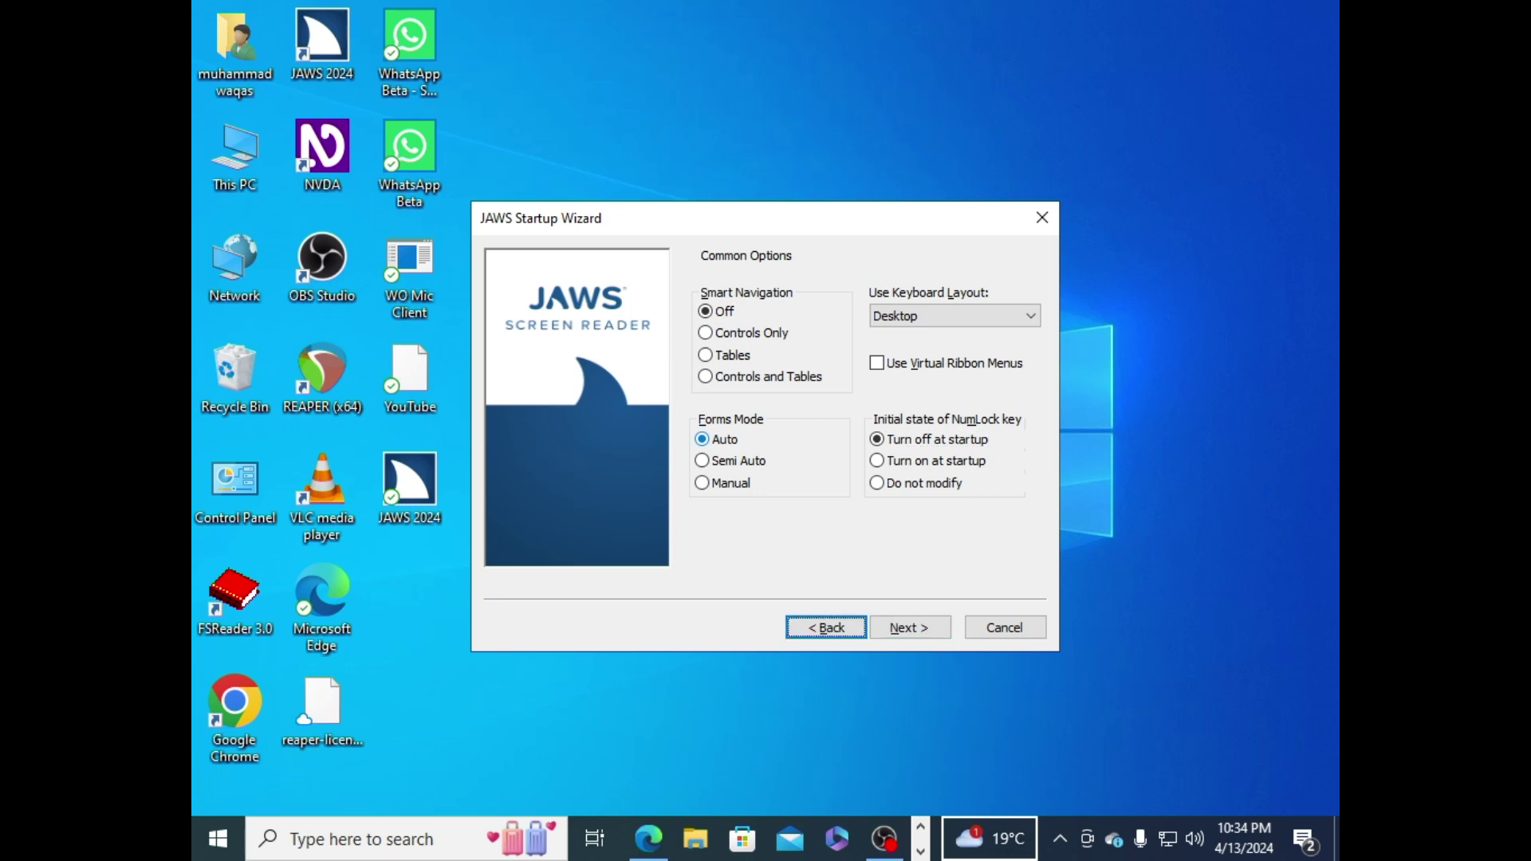
key("Return")
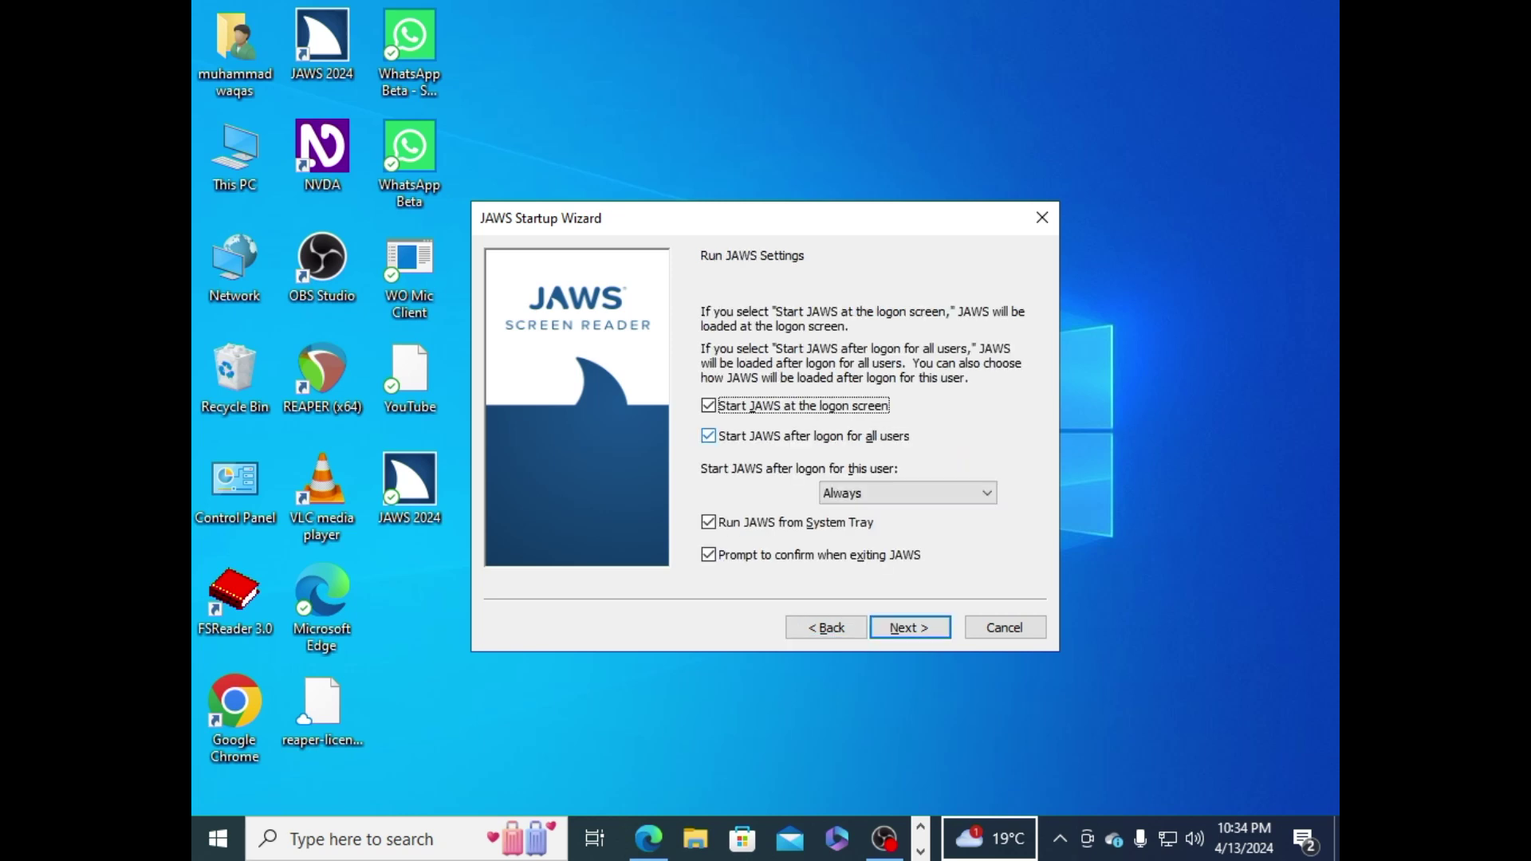
Step: Toggle the prompt for confirming JAWS exit off and back on, and continue to Common Options
key("Tab")
key("Tab")
key("Tab")
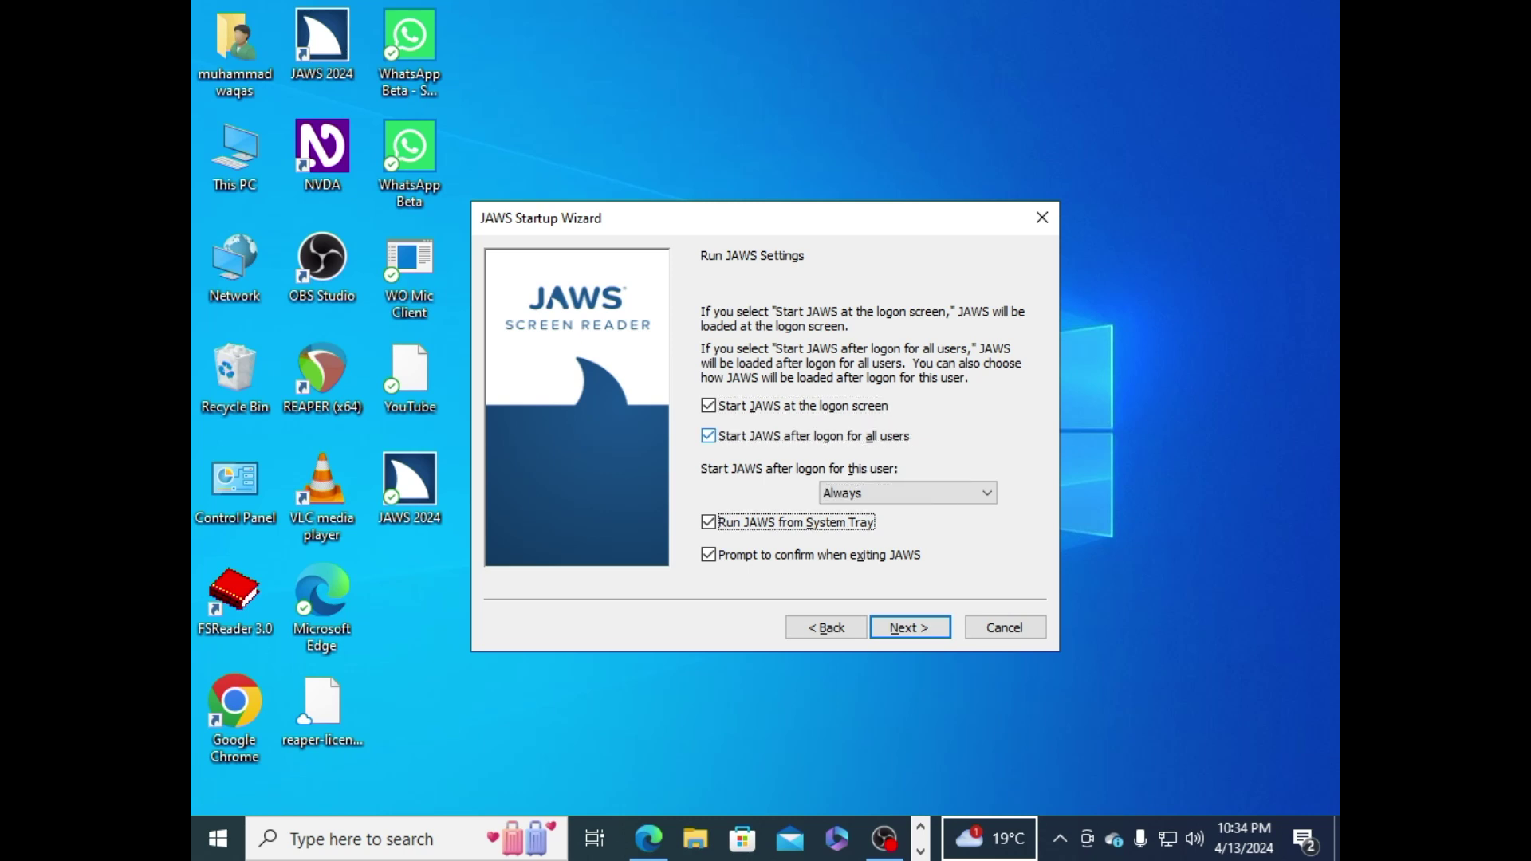
key("Tab")
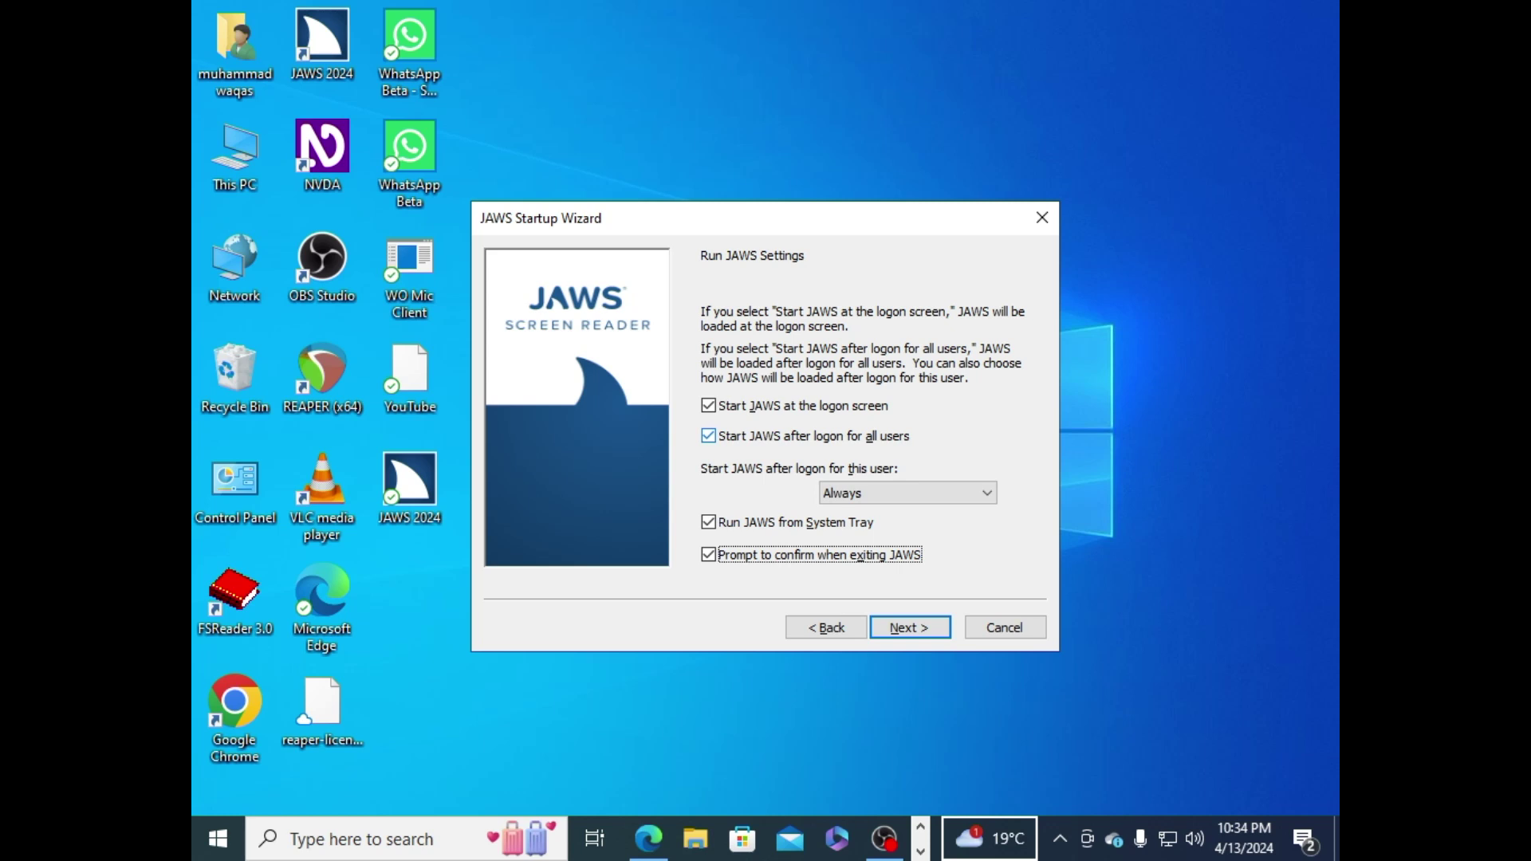
key("space")
key("space")
key("Tab")
key("Tab")
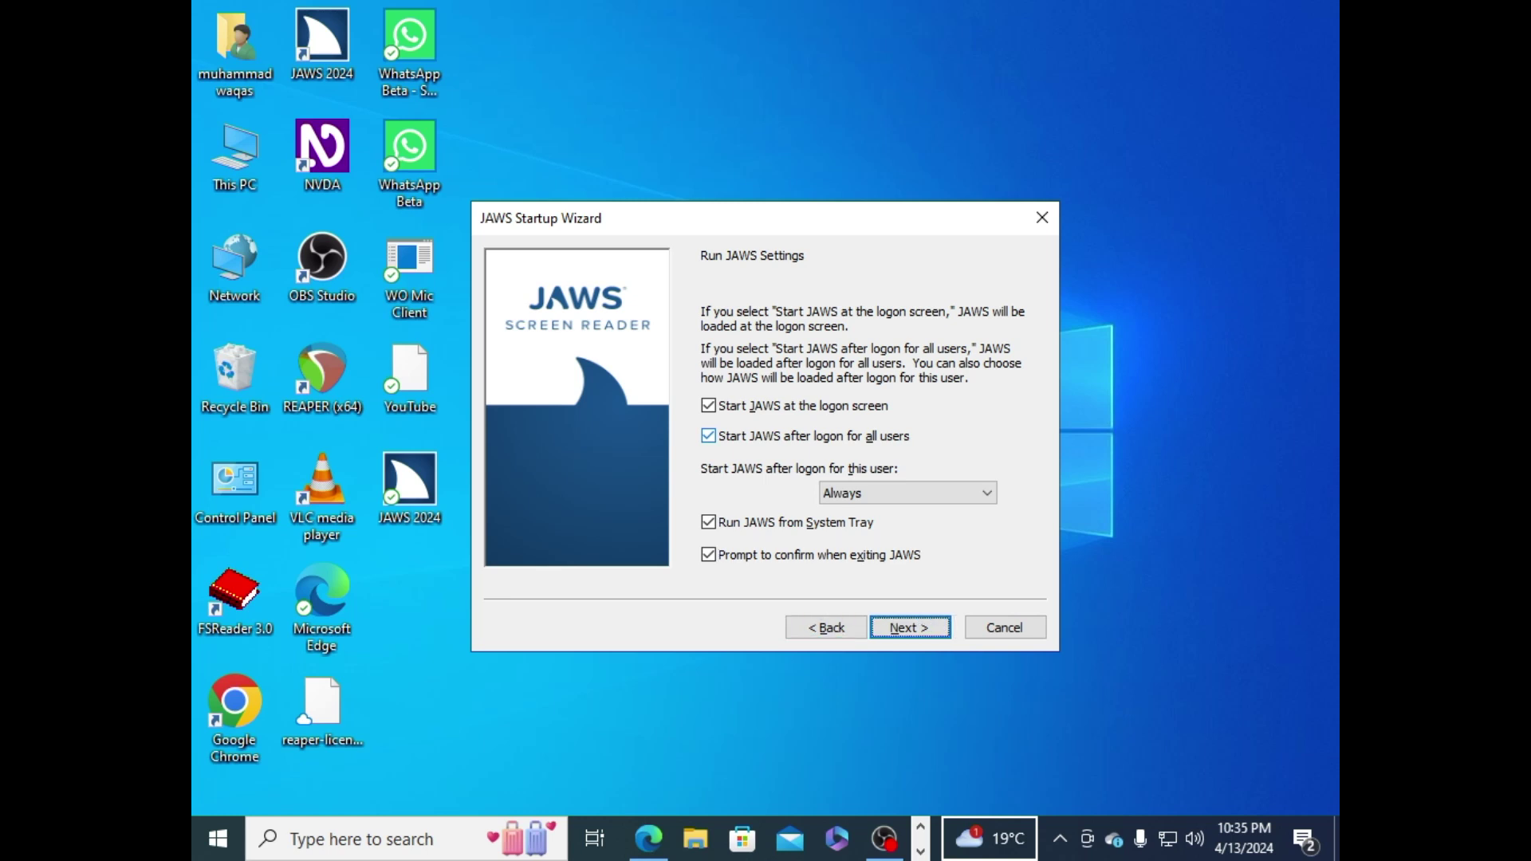
key("Return")
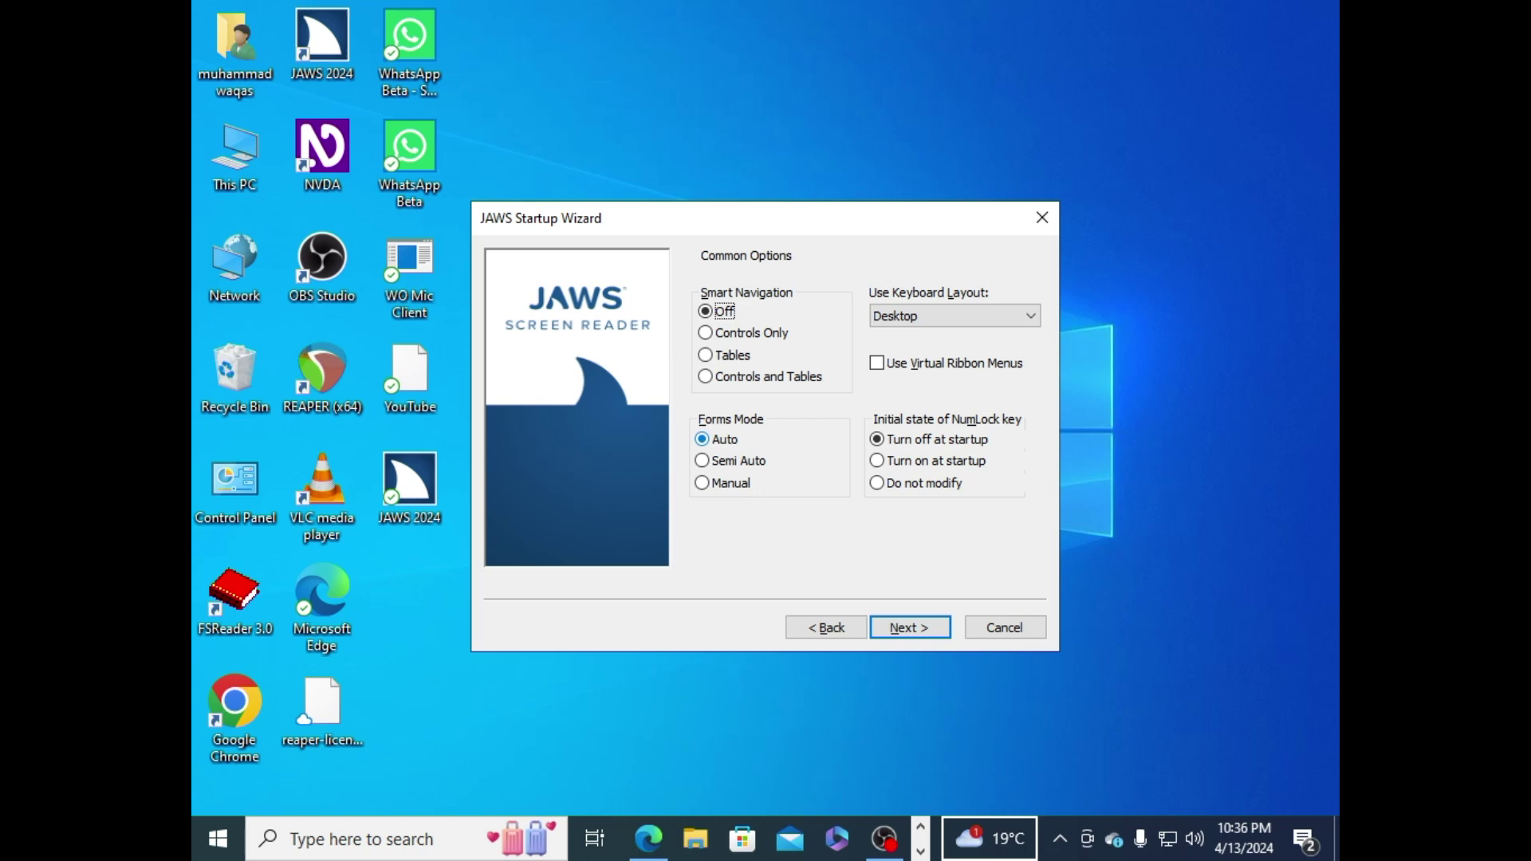
Step: Go through the Forms Mode options and return the setting to Auto
key("Tab")
key("Down")
key("Down")
key("Up")
key("Up")
key("Tab")
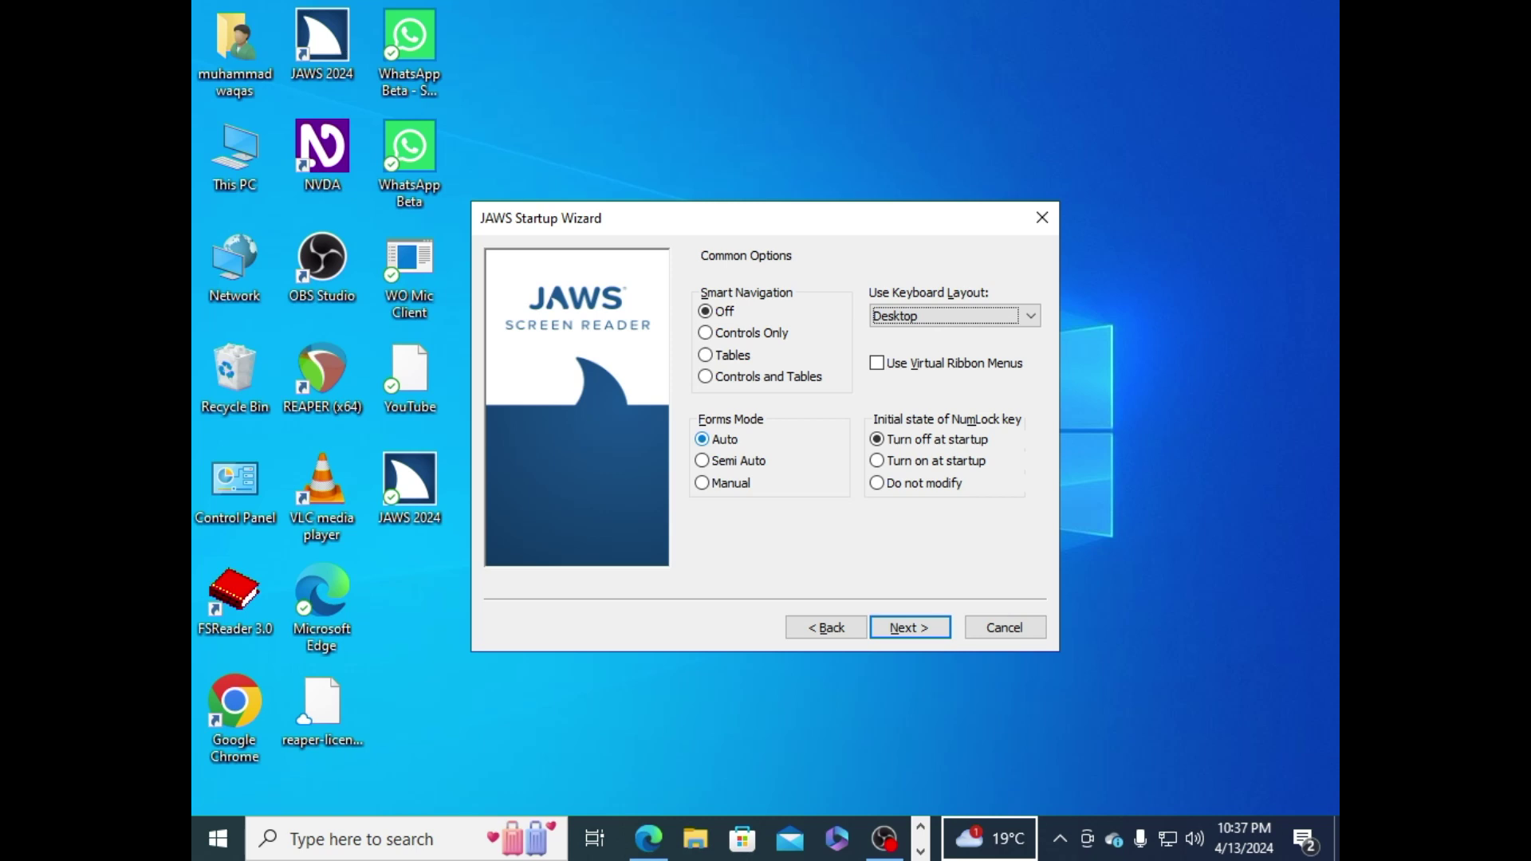
Step: Try the other keyboard layout and virtual ribbon menus, restoring Desktop and leaving the ribbon option disabled
key("Down")
key("Up")
key("Tab")
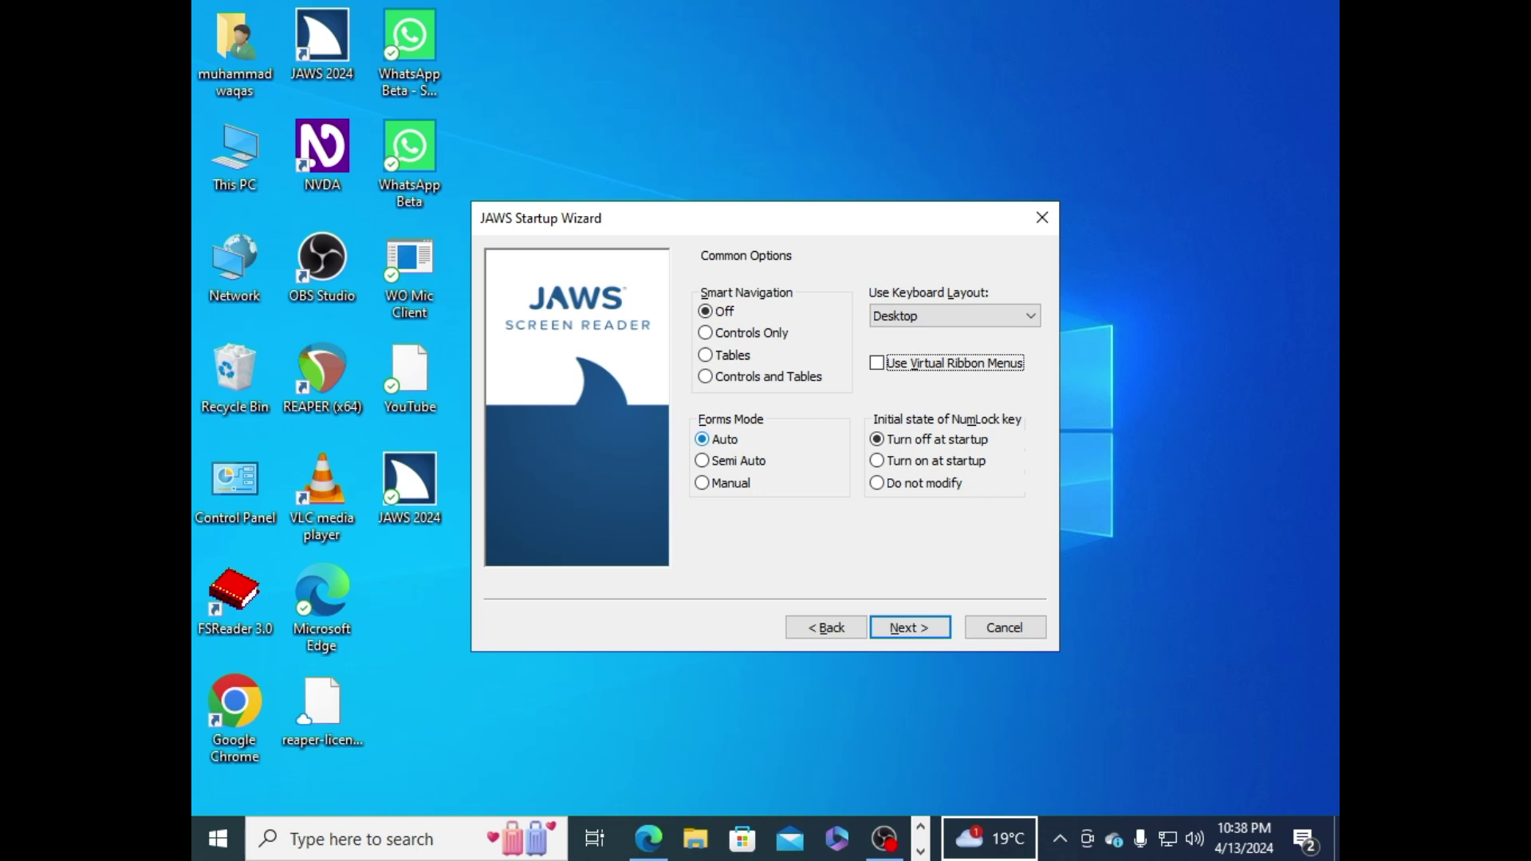
key("space")
key("space")
Step: Set the initial state of the NumLock key to Do not modify
key("Tab")
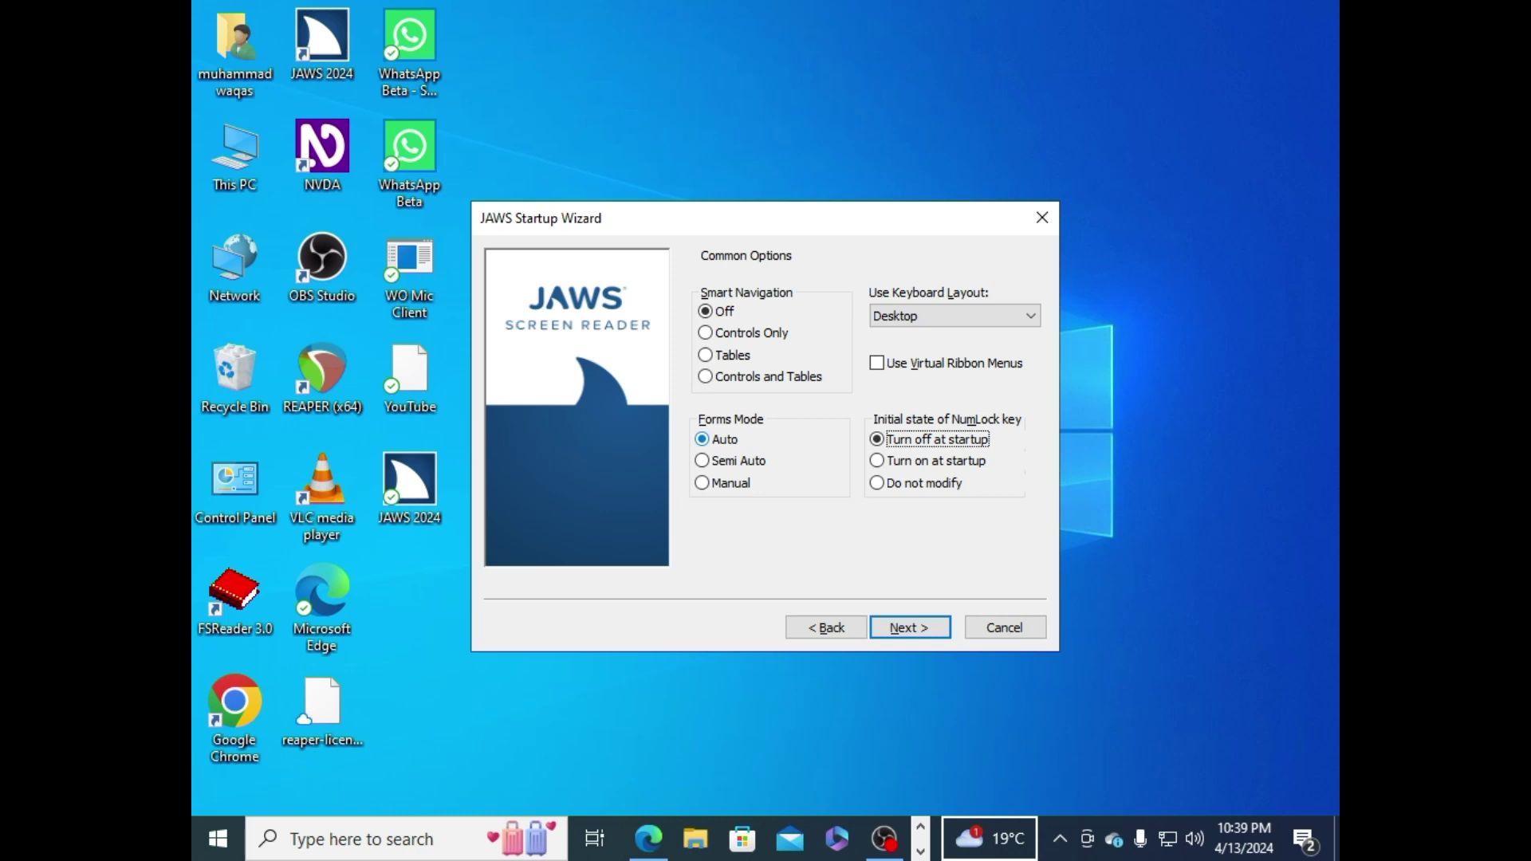
key("Down")
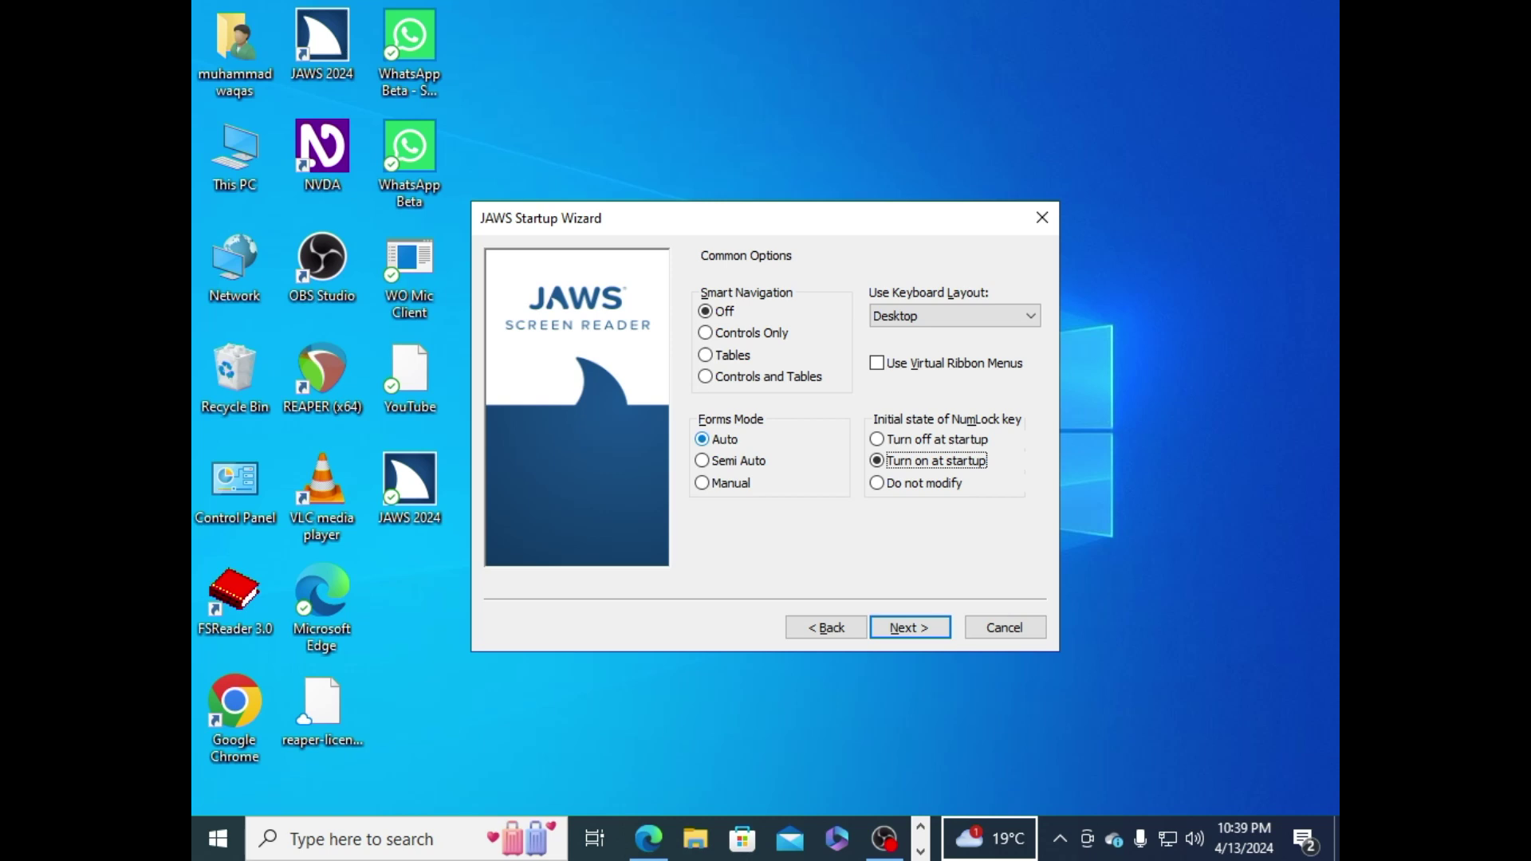
left_click(877, 483)
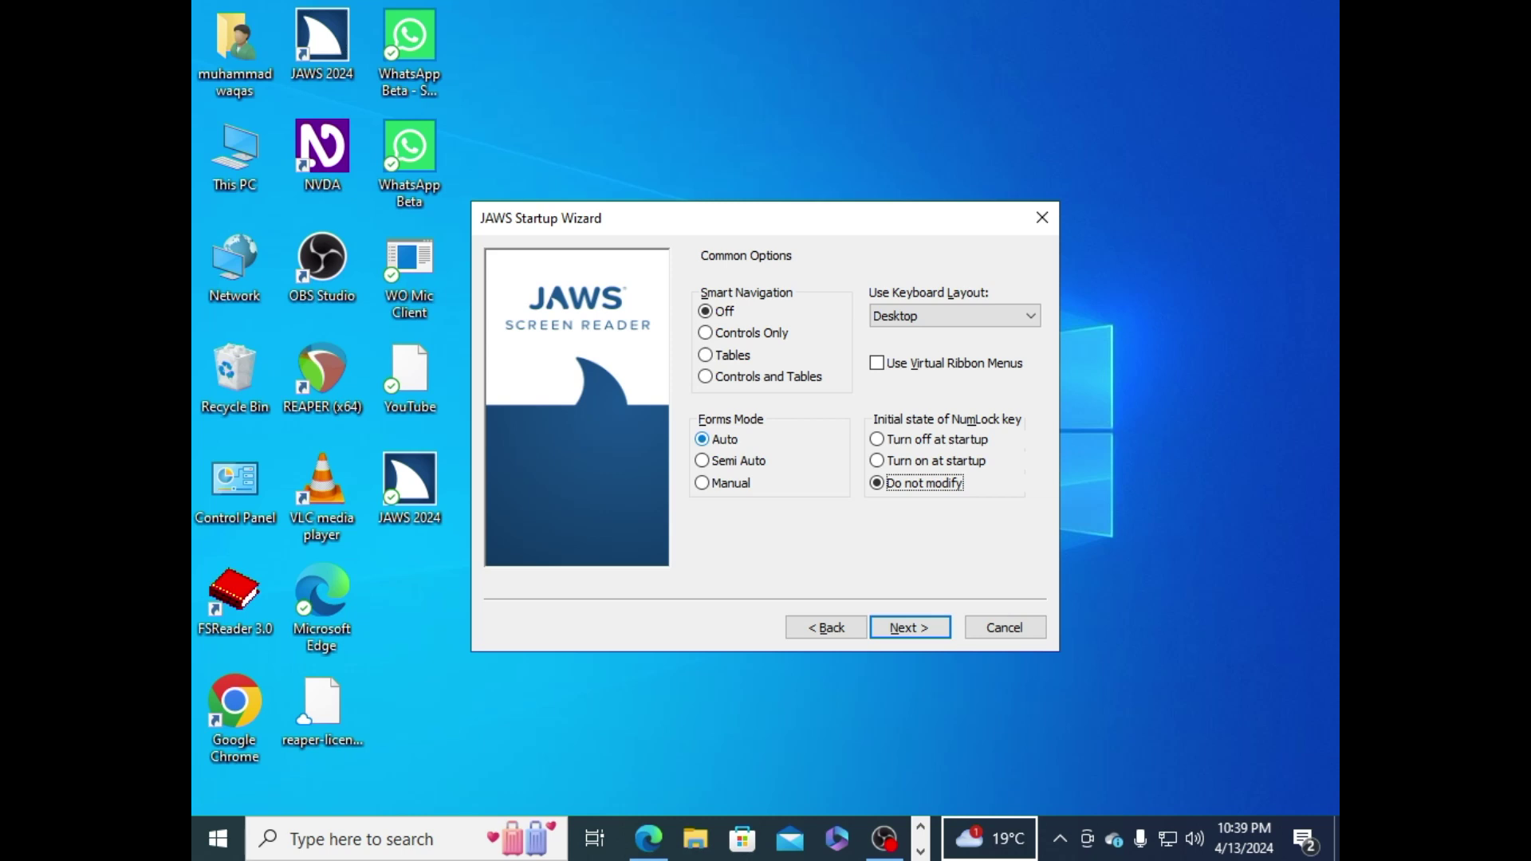
Step: Set the initial state of the NumLock key to Turn off at startup and continue to Verbosity Settings
key("Up")
key("Up")
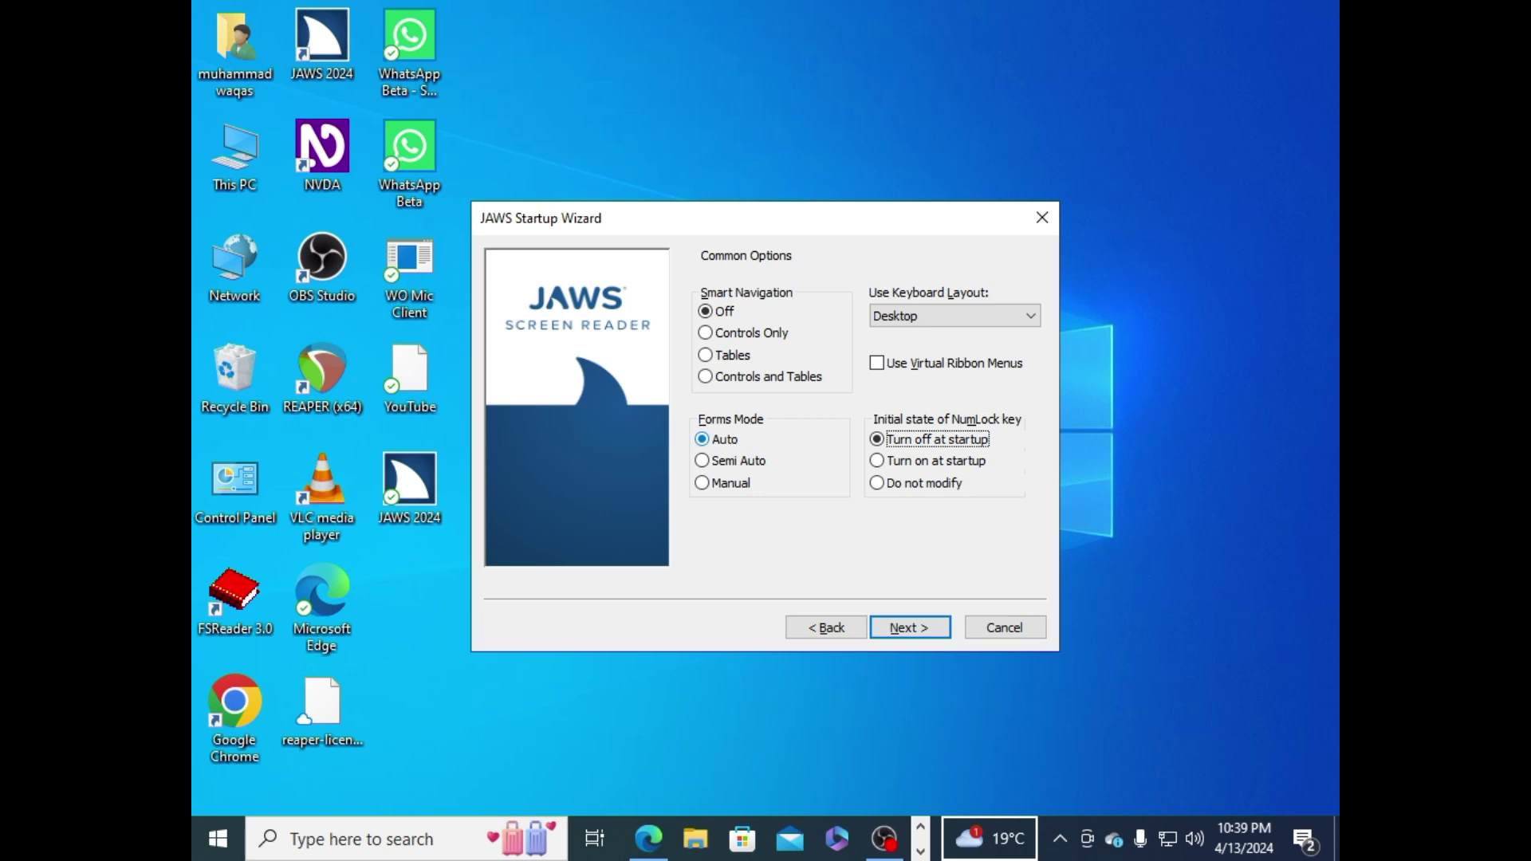
key("Tab")
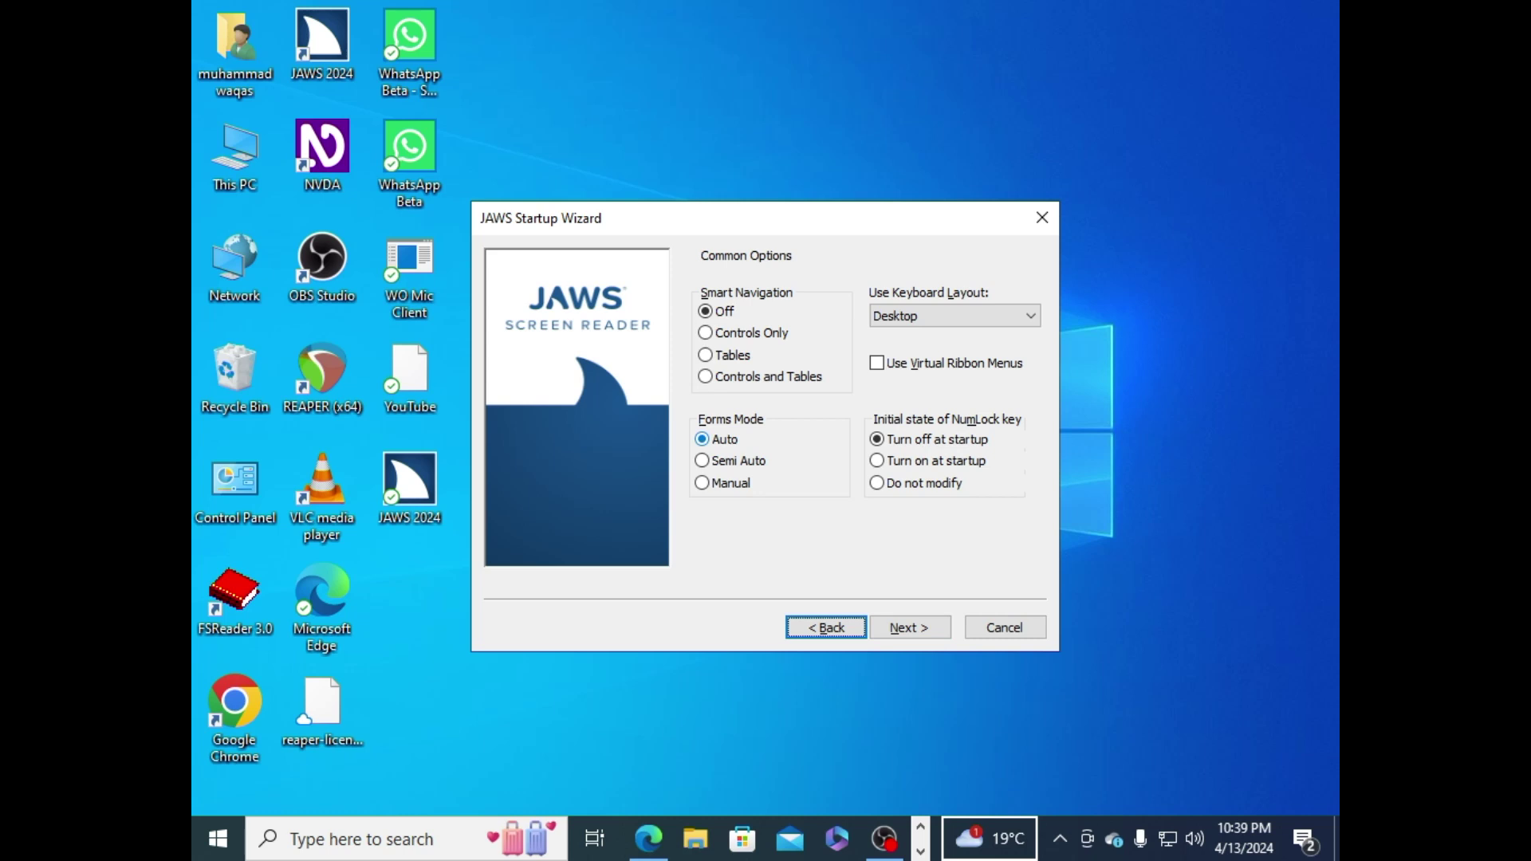
key("Tab")
key("Return")
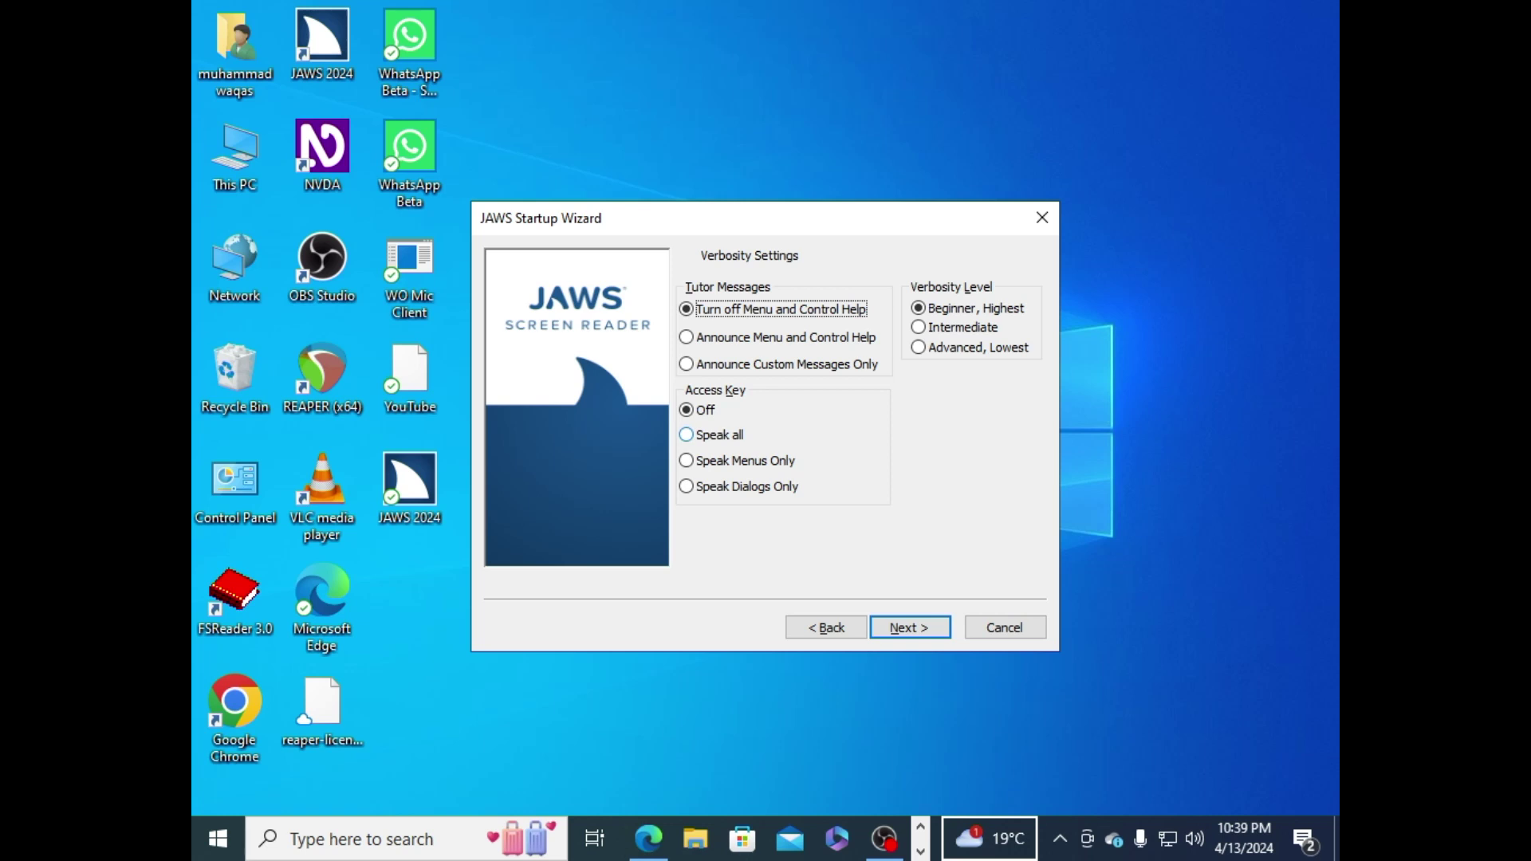
Step: Go through the Tutor Messages options, including Announce Custom Messages Only, and return the setting to Turn off Menu and Control Help
left_click(786, 337)
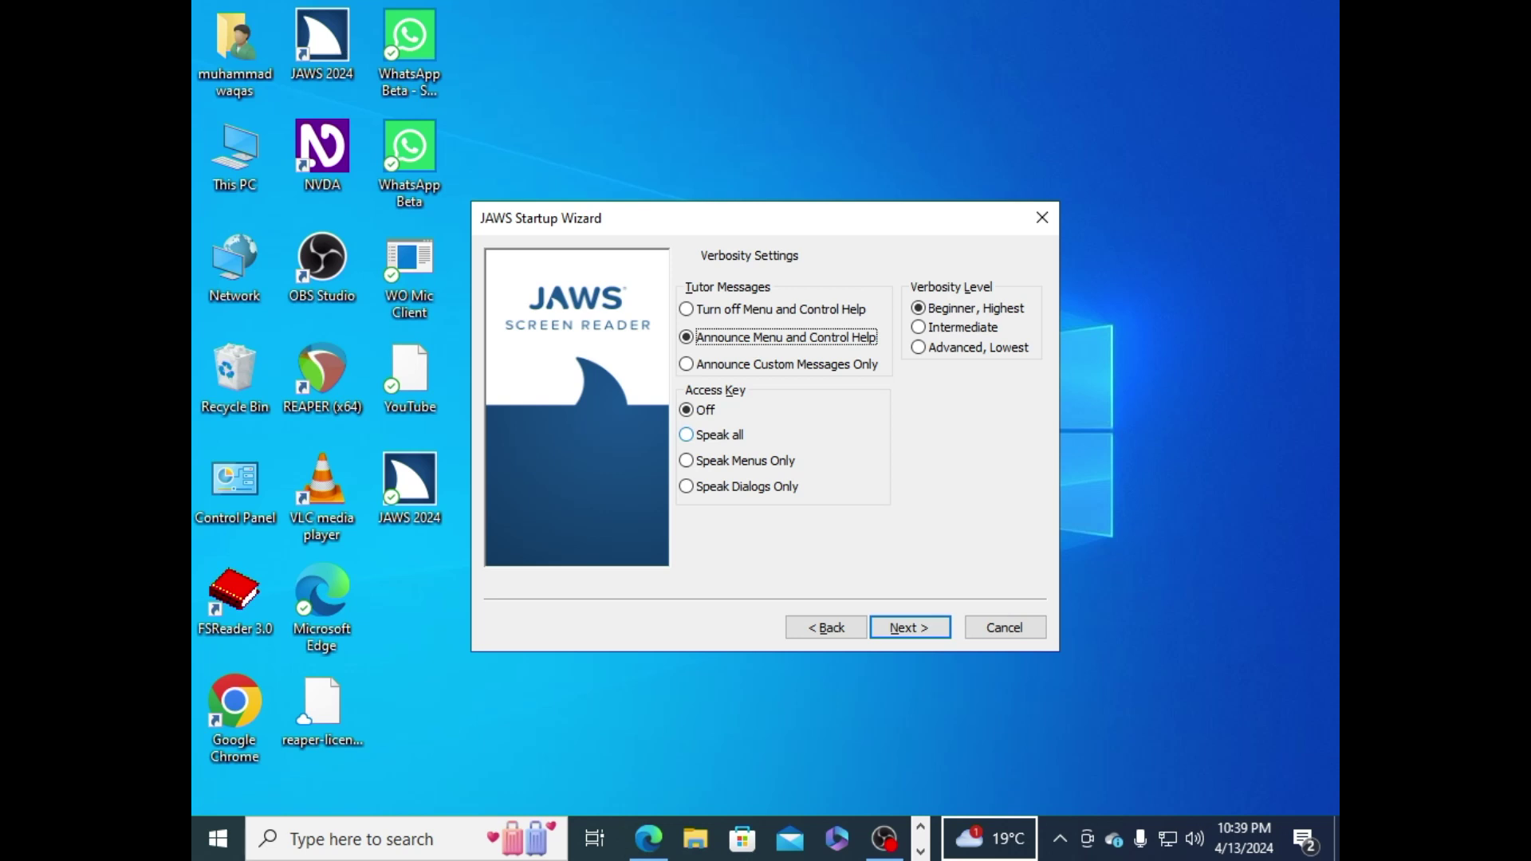
left_click(785, 364)
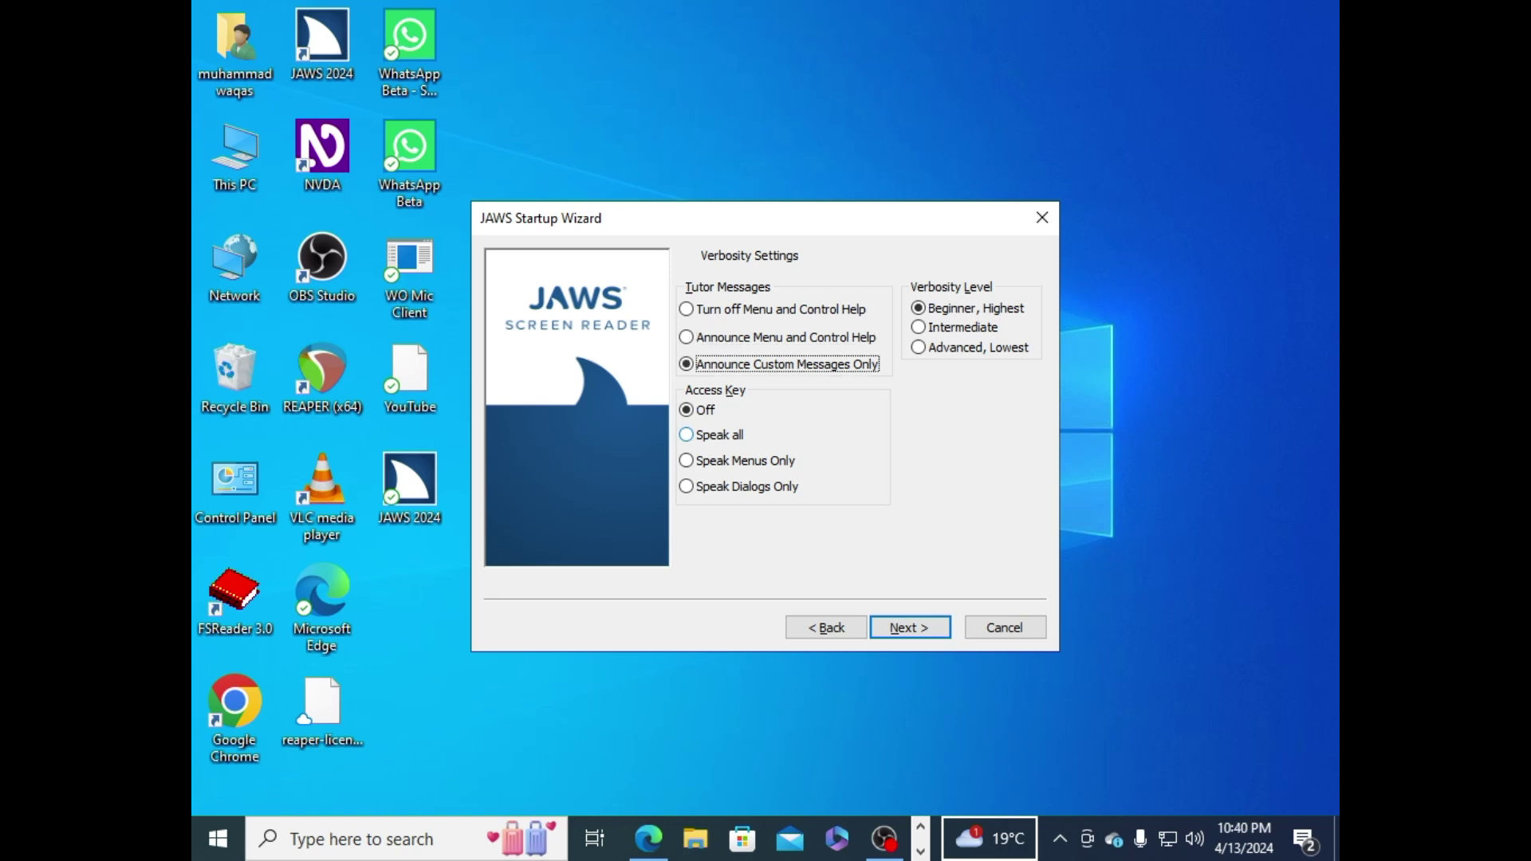
left_click(785, 337)
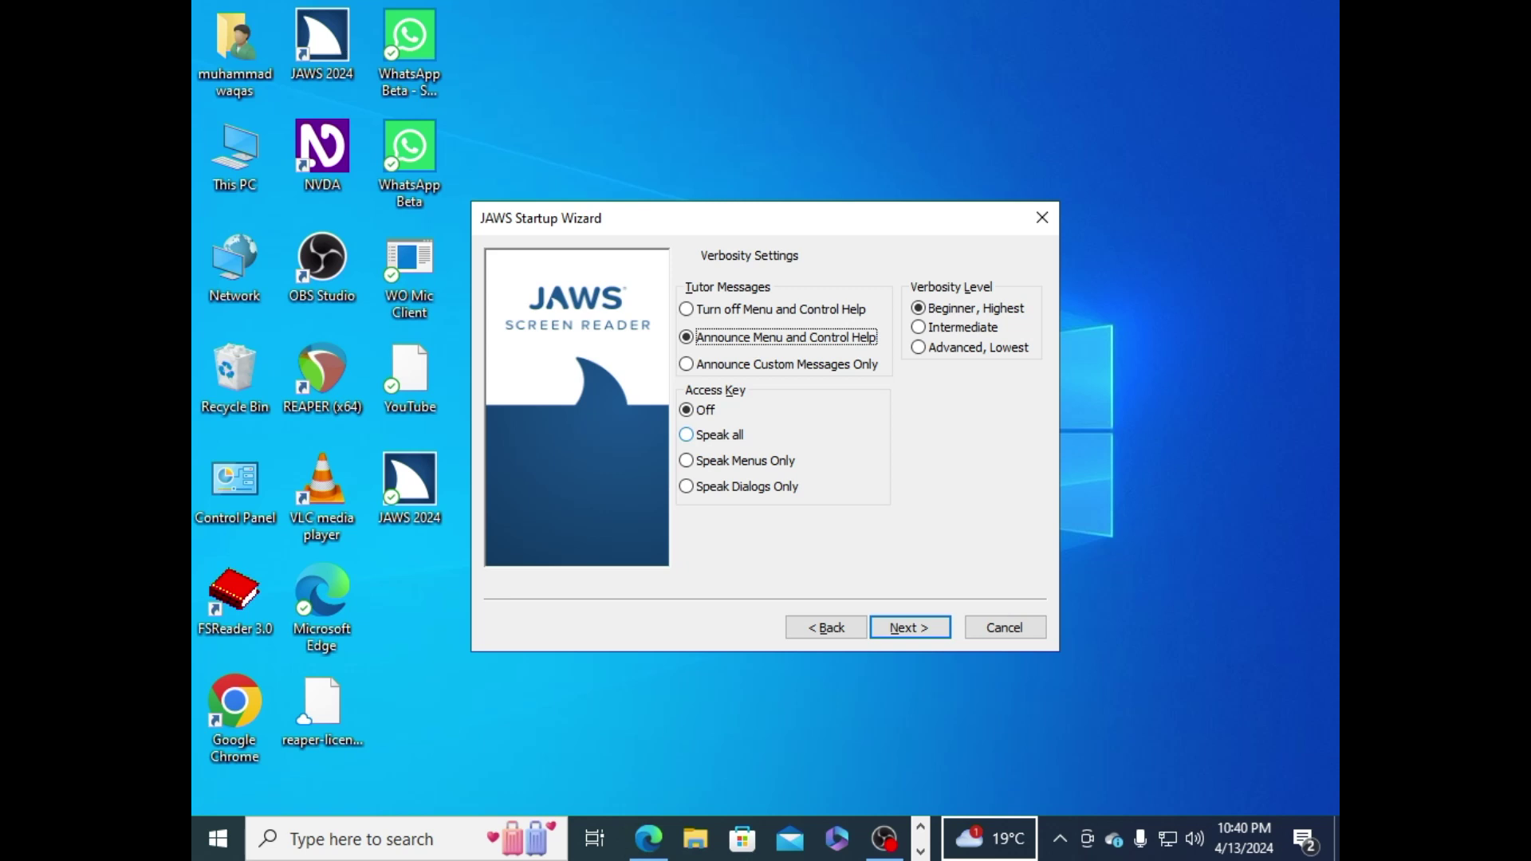
left_click(686, 364)
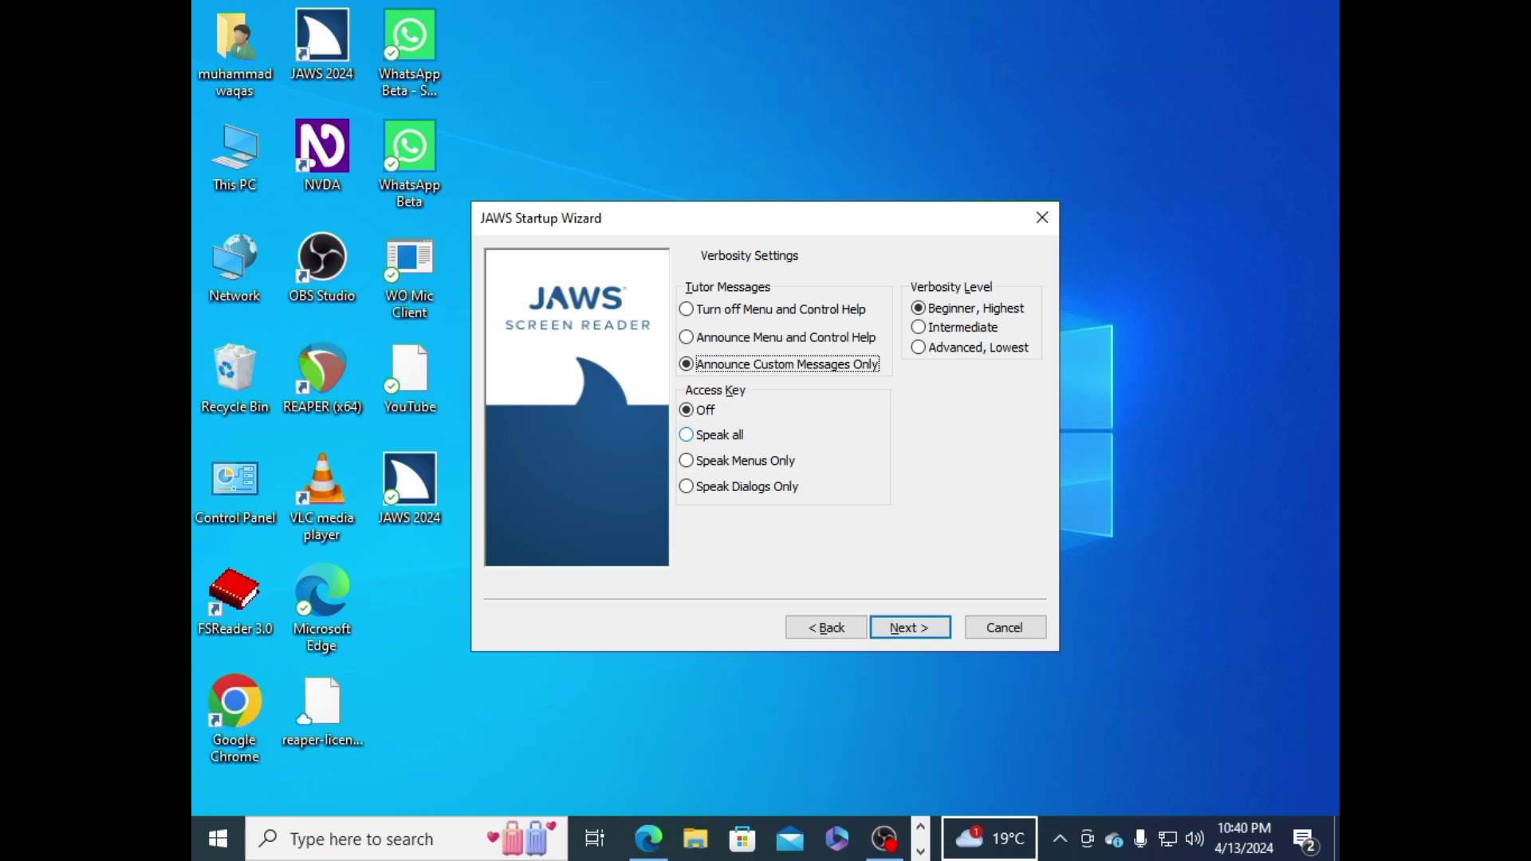
key("Up")
key("Up")
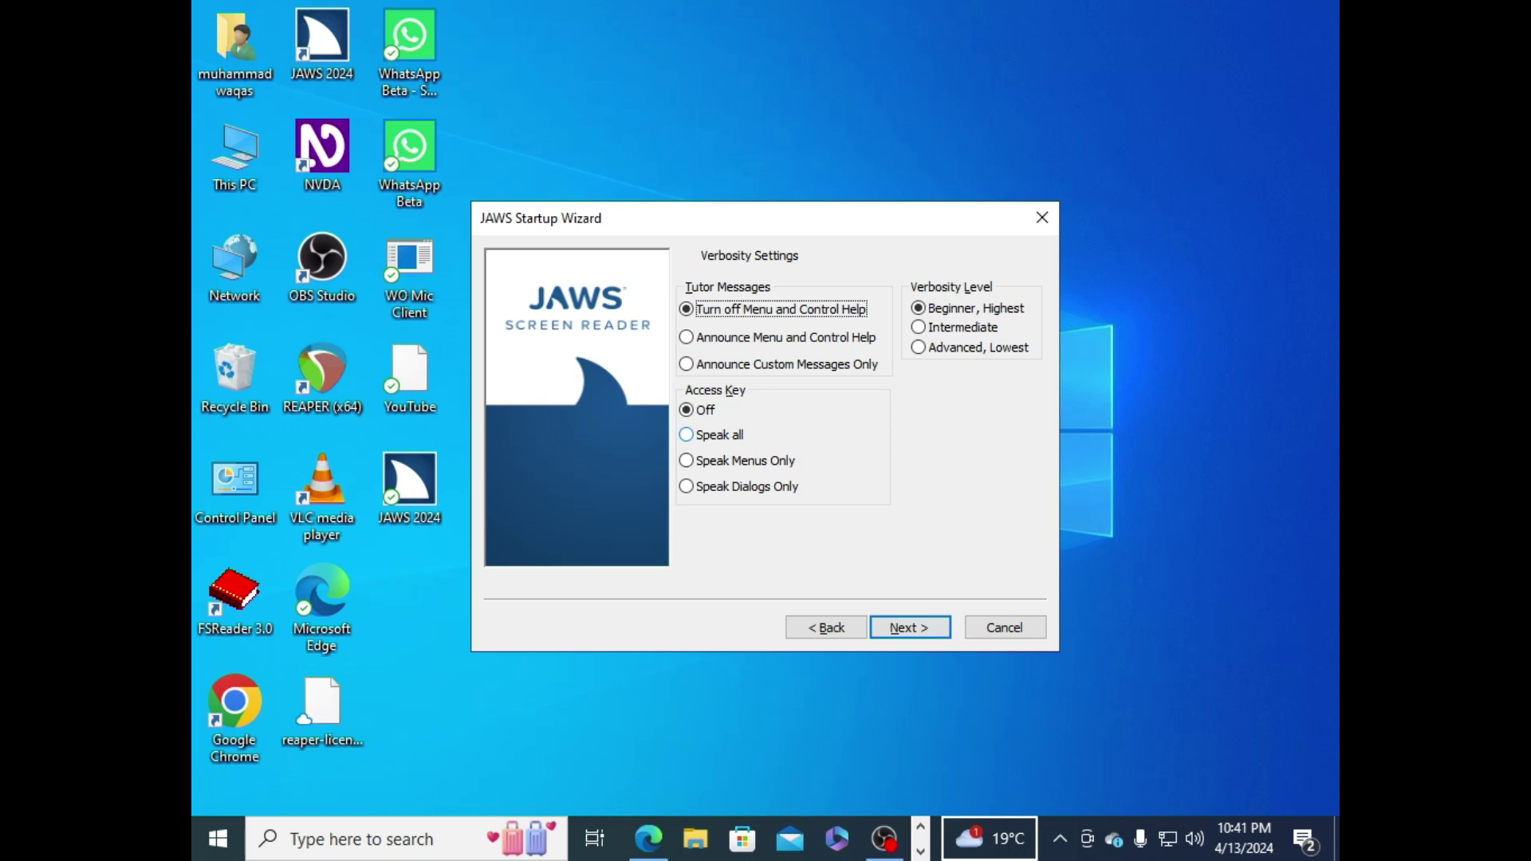
Step: Try the Access Key options Speak all, Speak Menus Only and Speak Dialogs Only, and return the setting to Off
key("Tab")
key("Down")
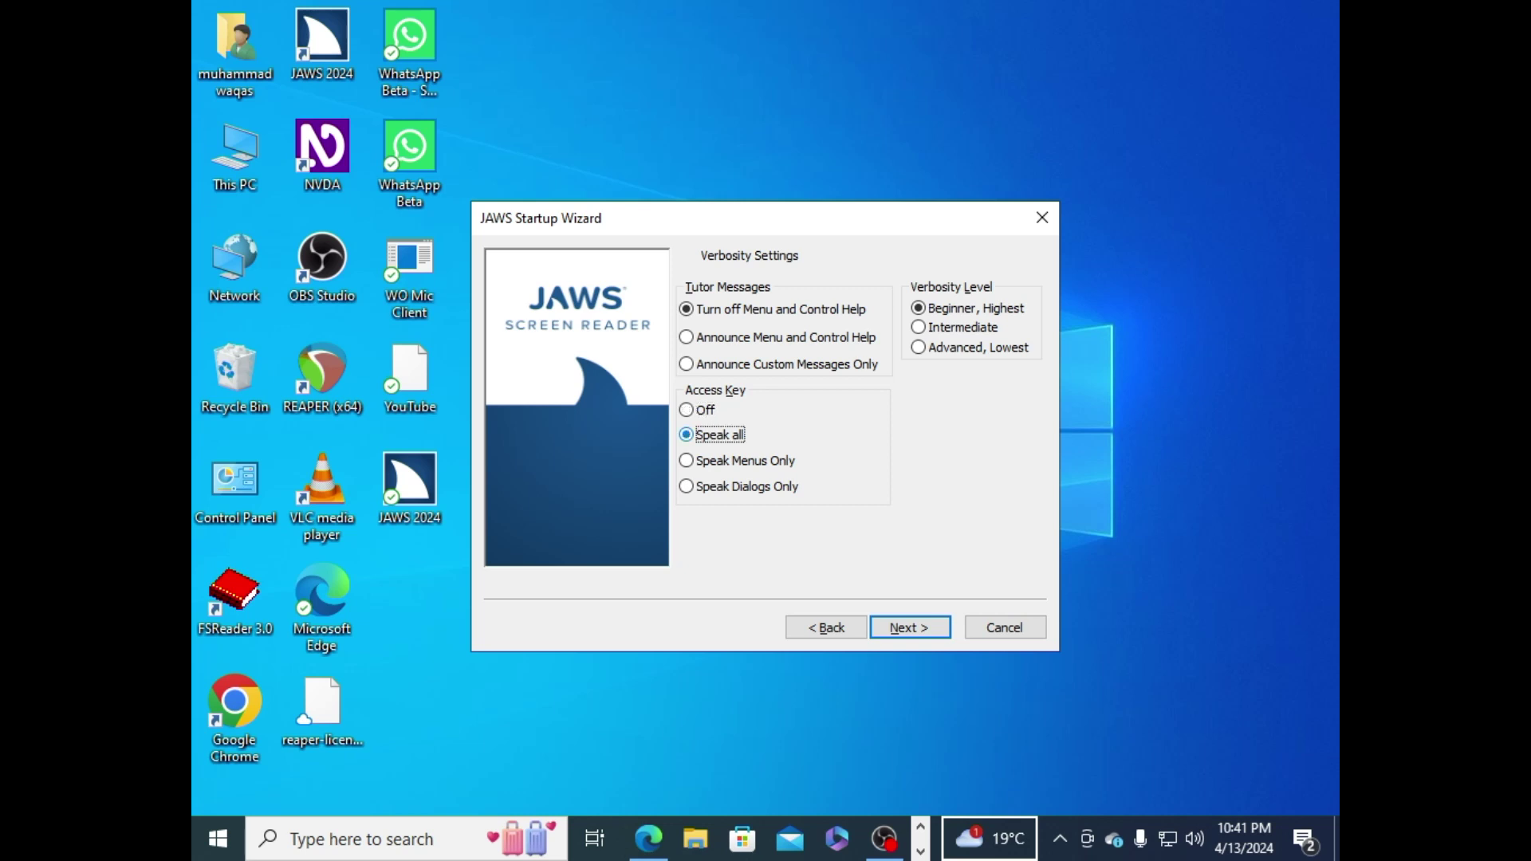
key("Down")
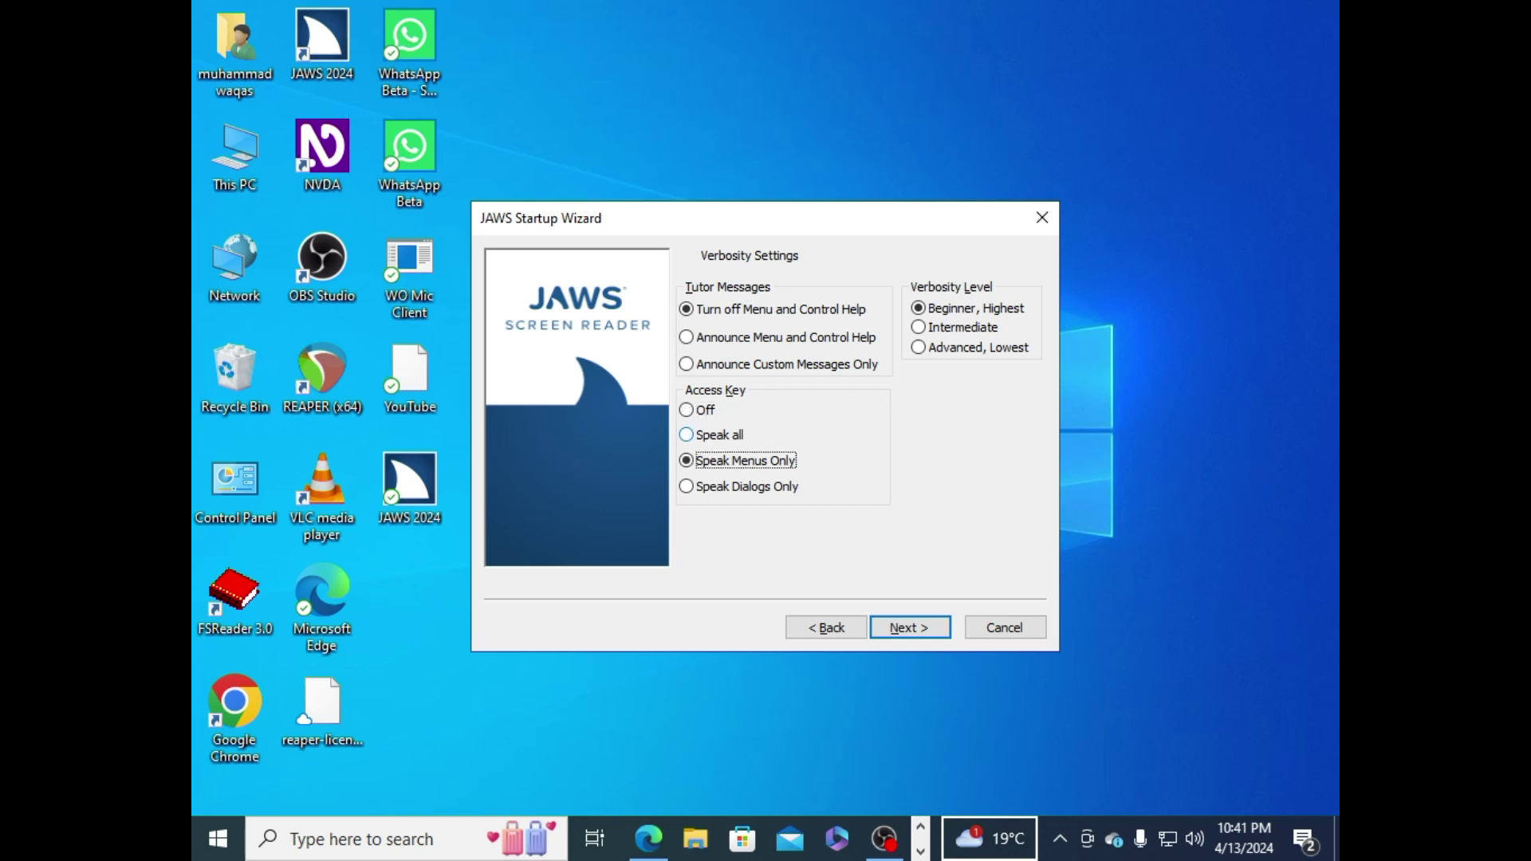
key("Down")
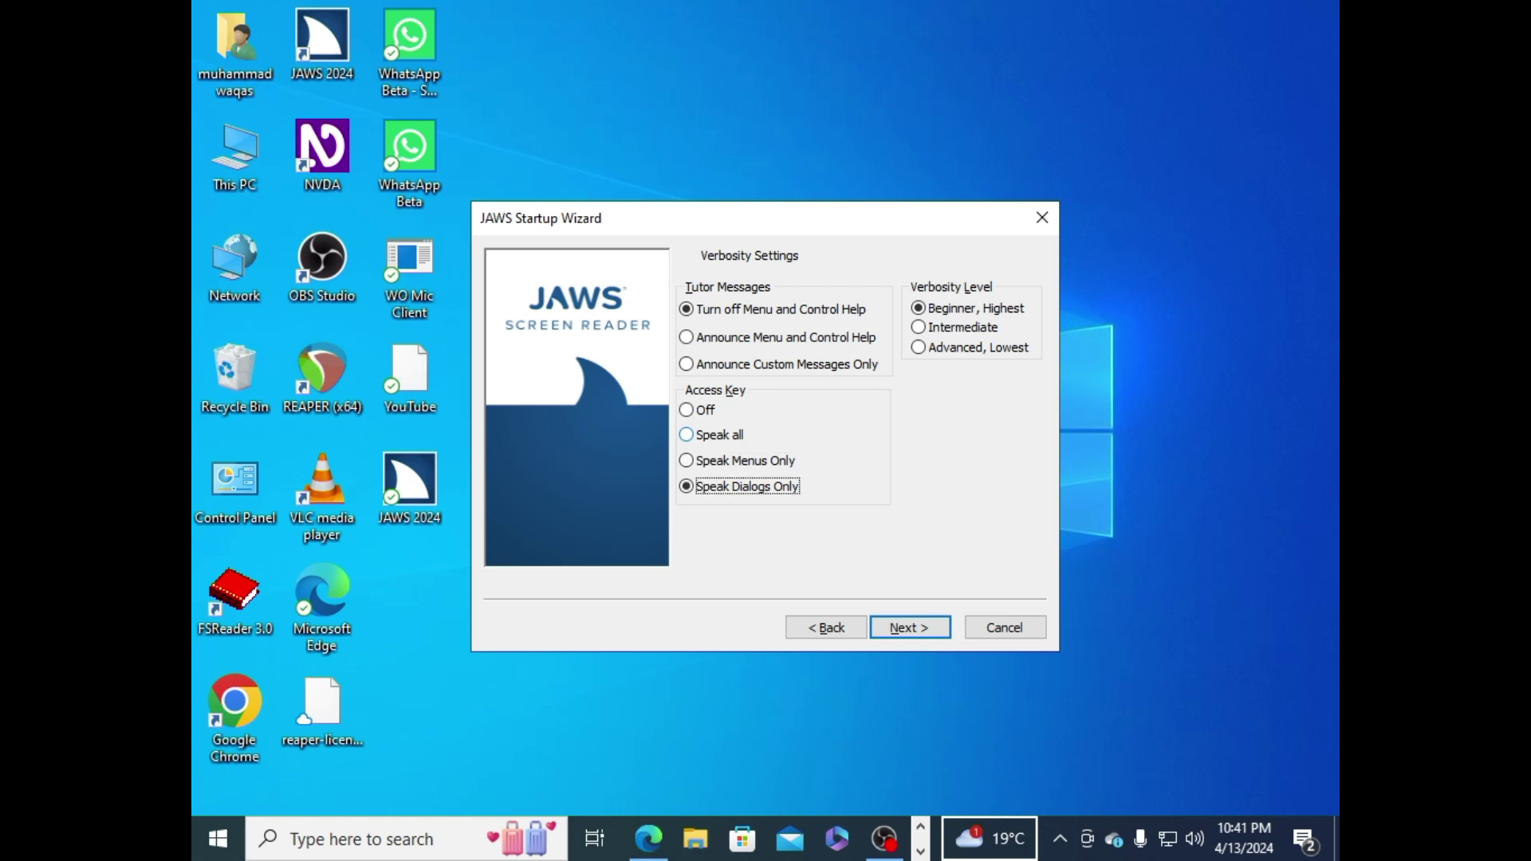
key("Up")
key("Up")
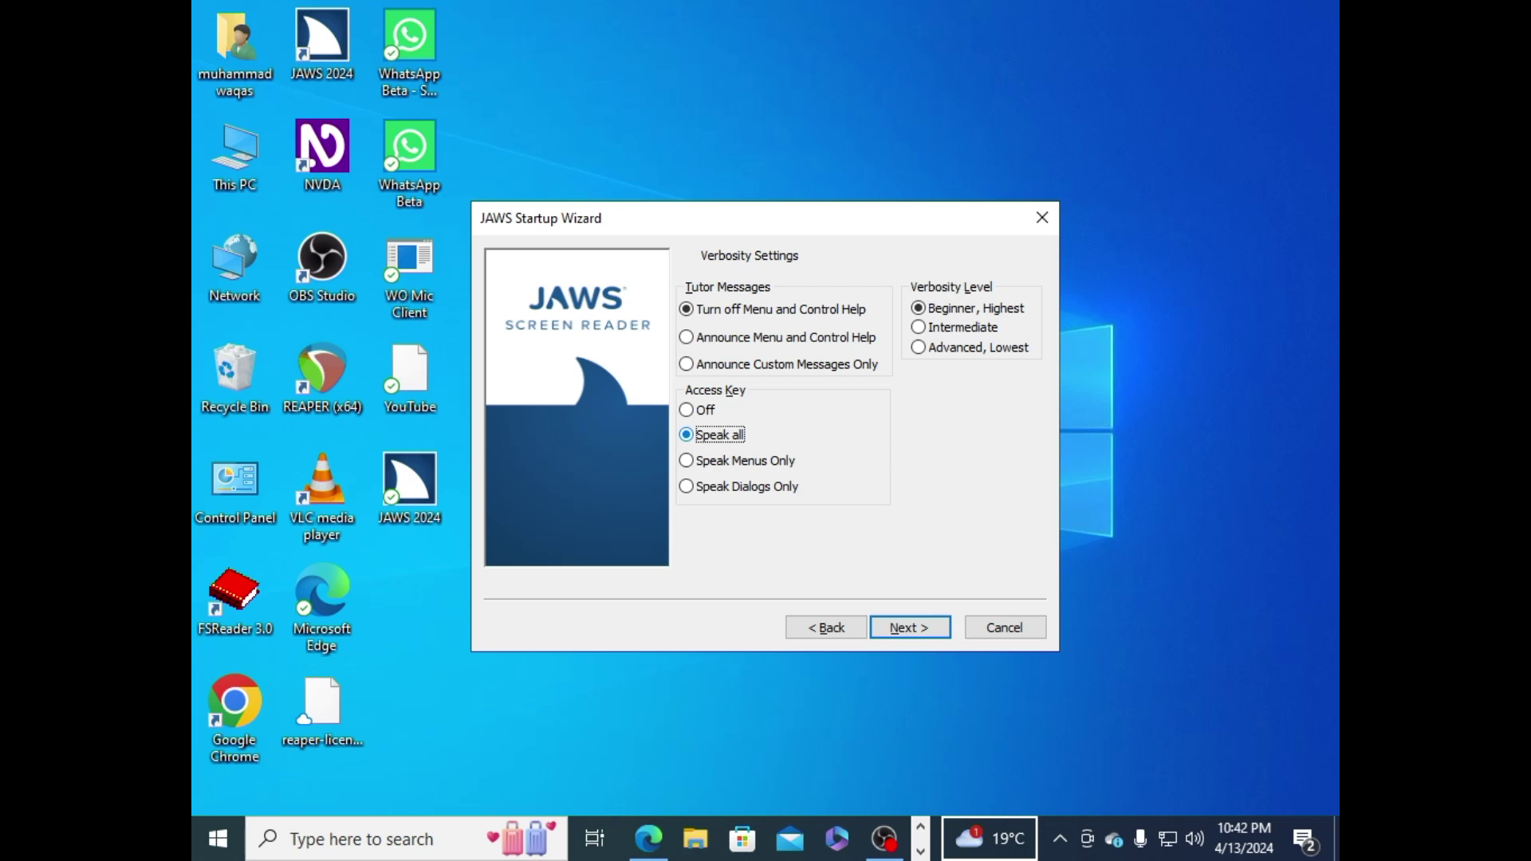
key("Down")
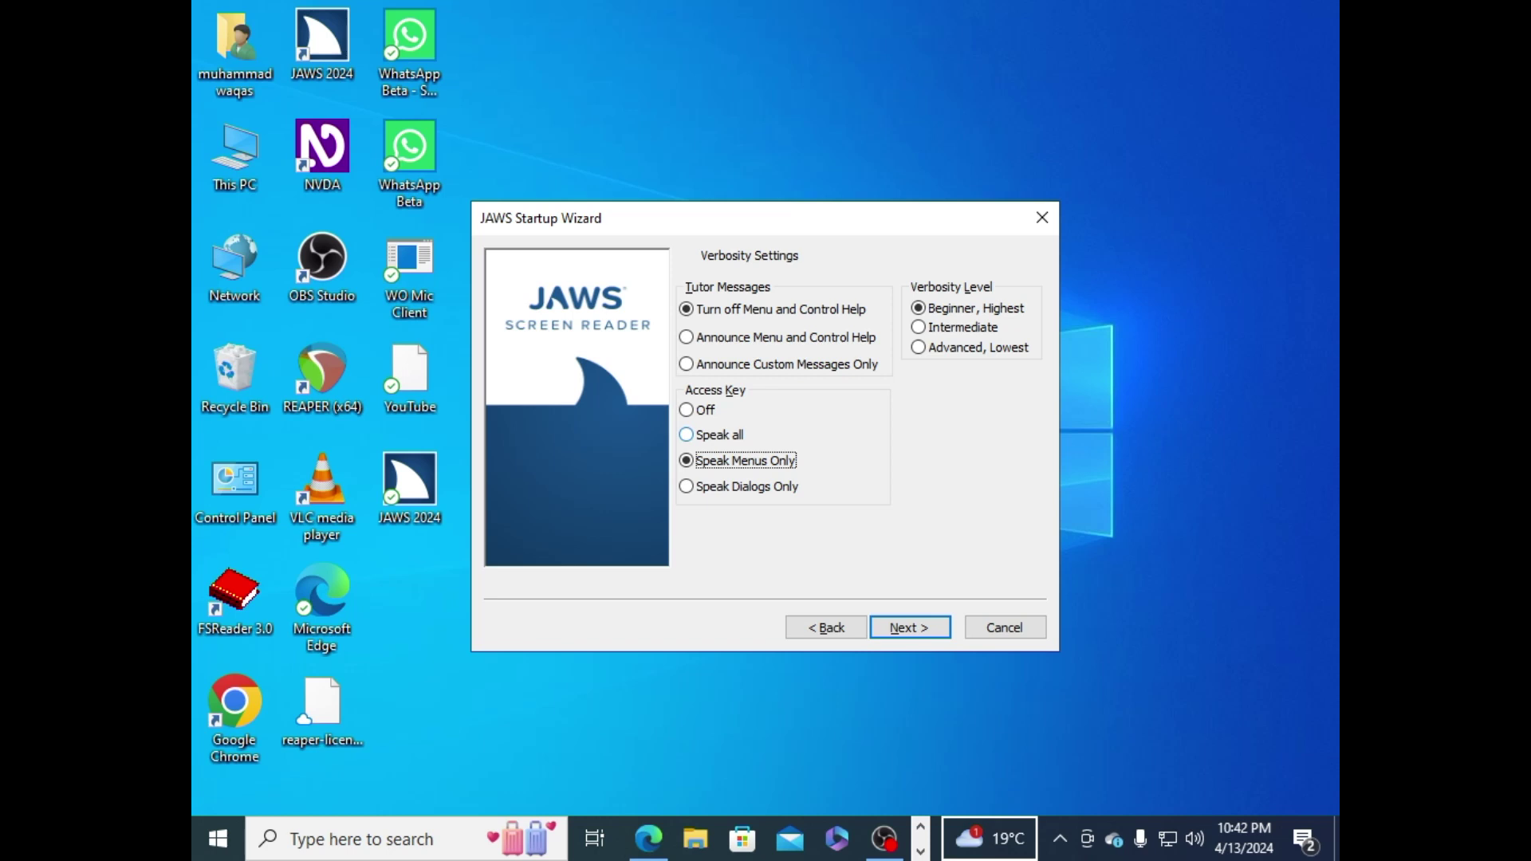
left_click(686, 486)
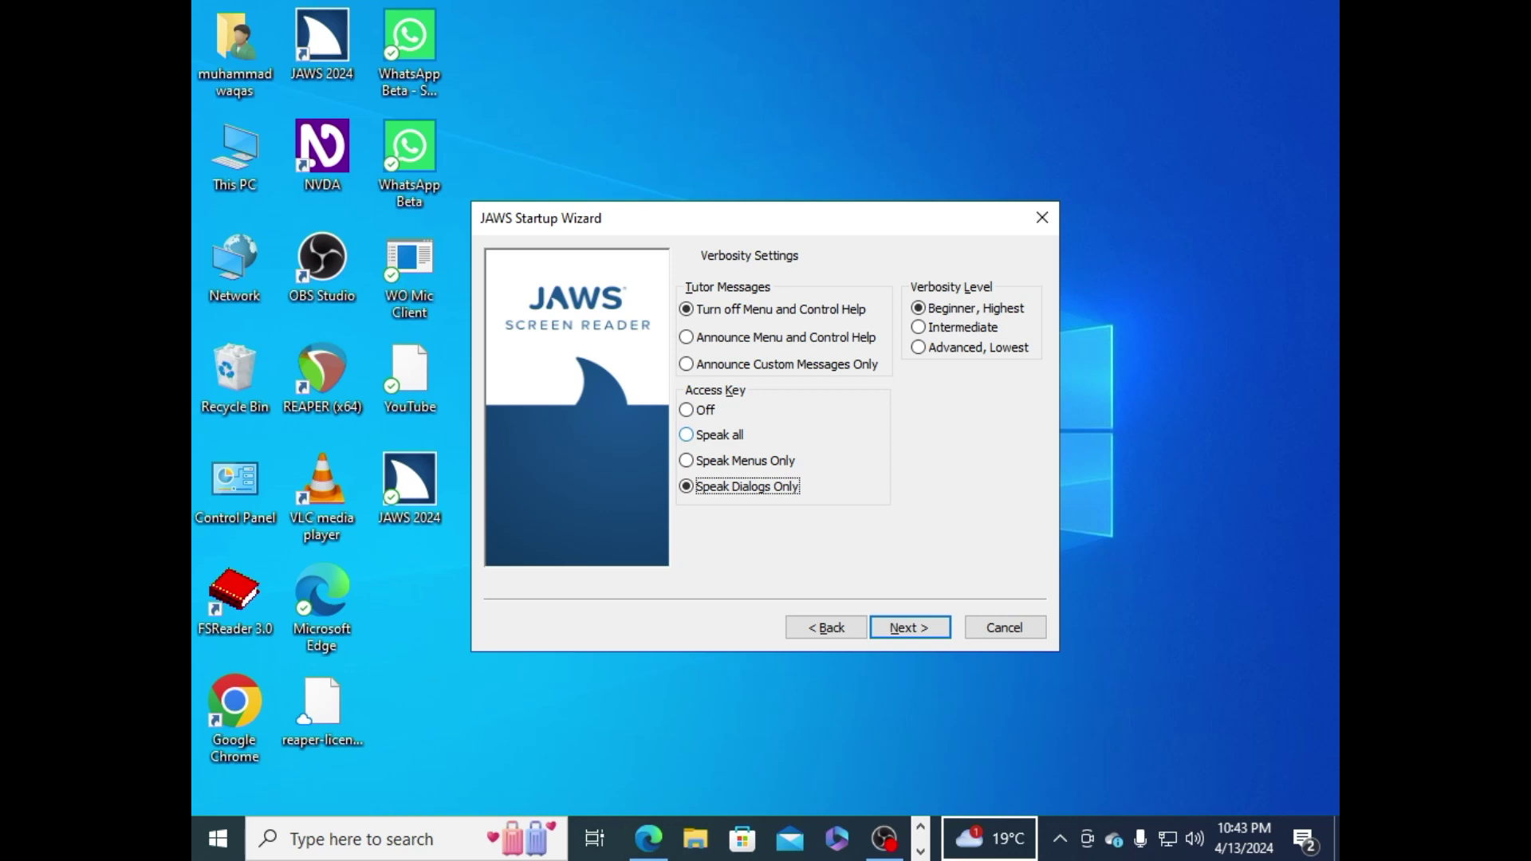
key("Up")
key("Up")
key("Up")
Step: Try the Intermediate and Advanced verbosity levels and restore Beginner, Highest
left_click(976, 308)
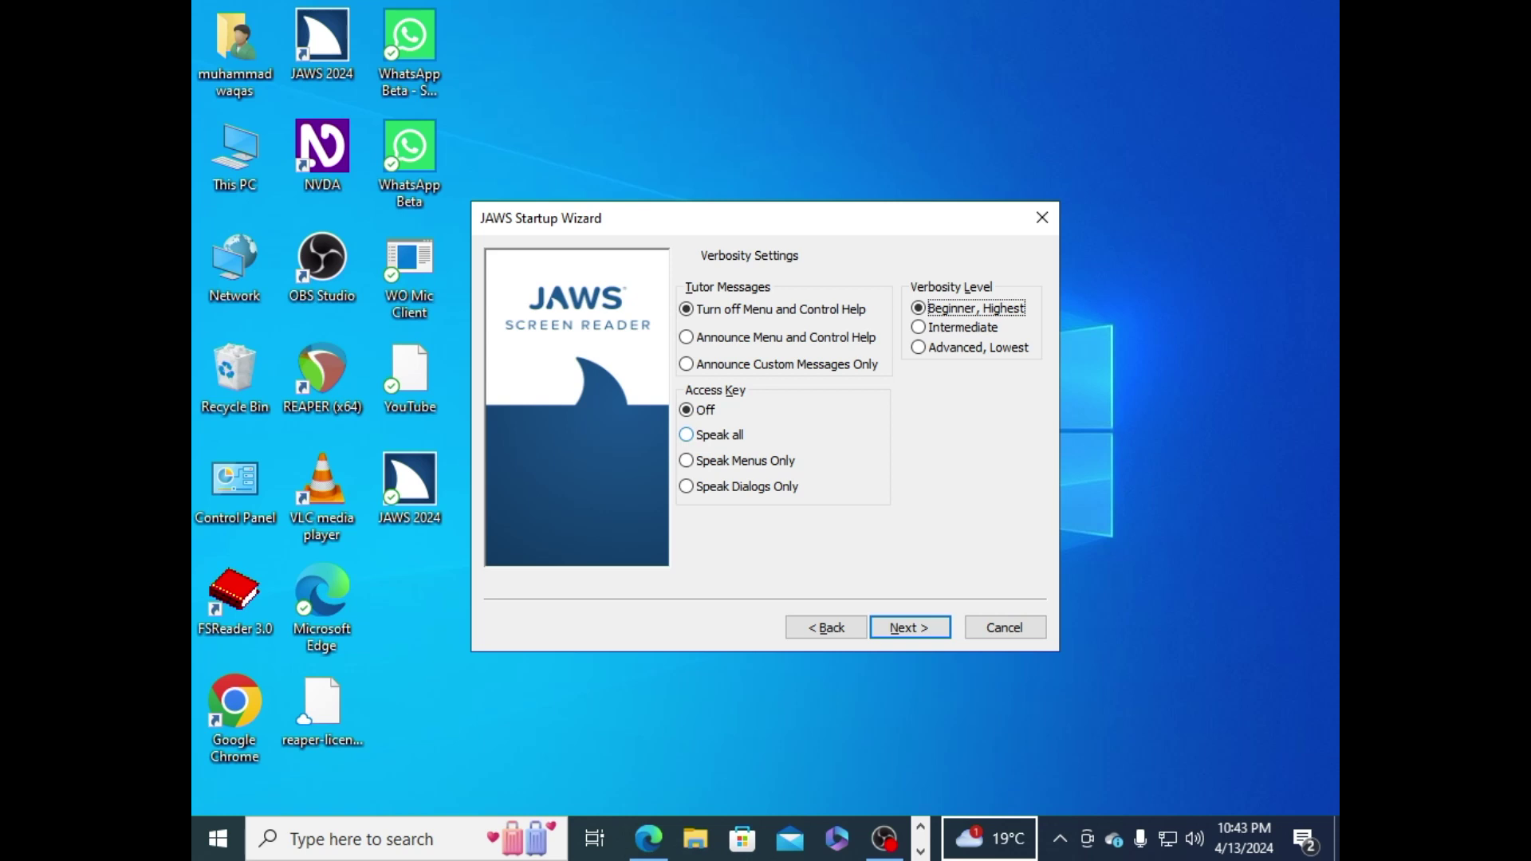
key("Down")
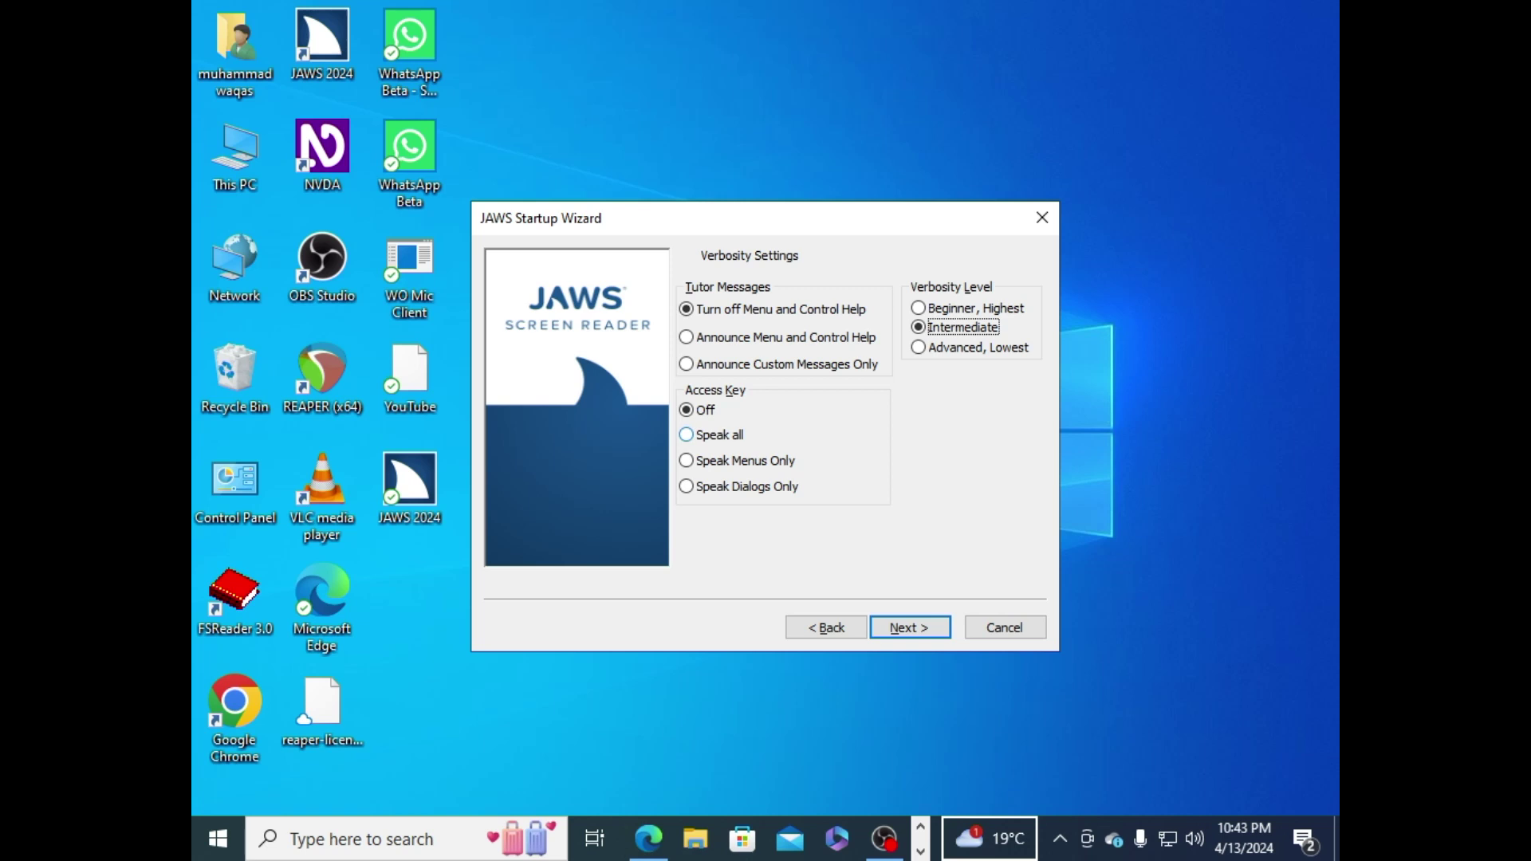
key("Down")
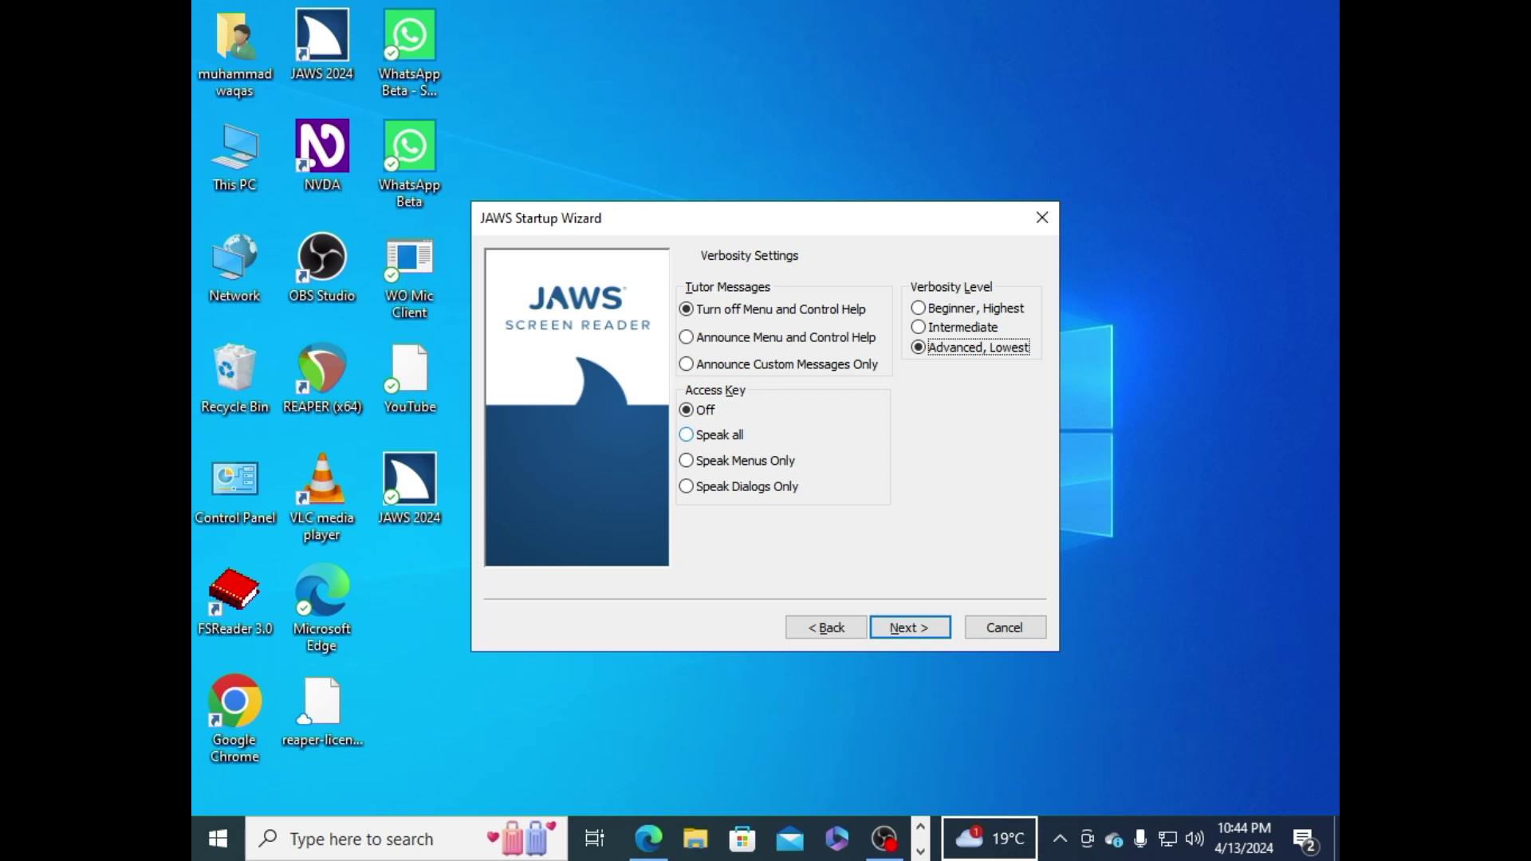
key("Up")
key("Up")
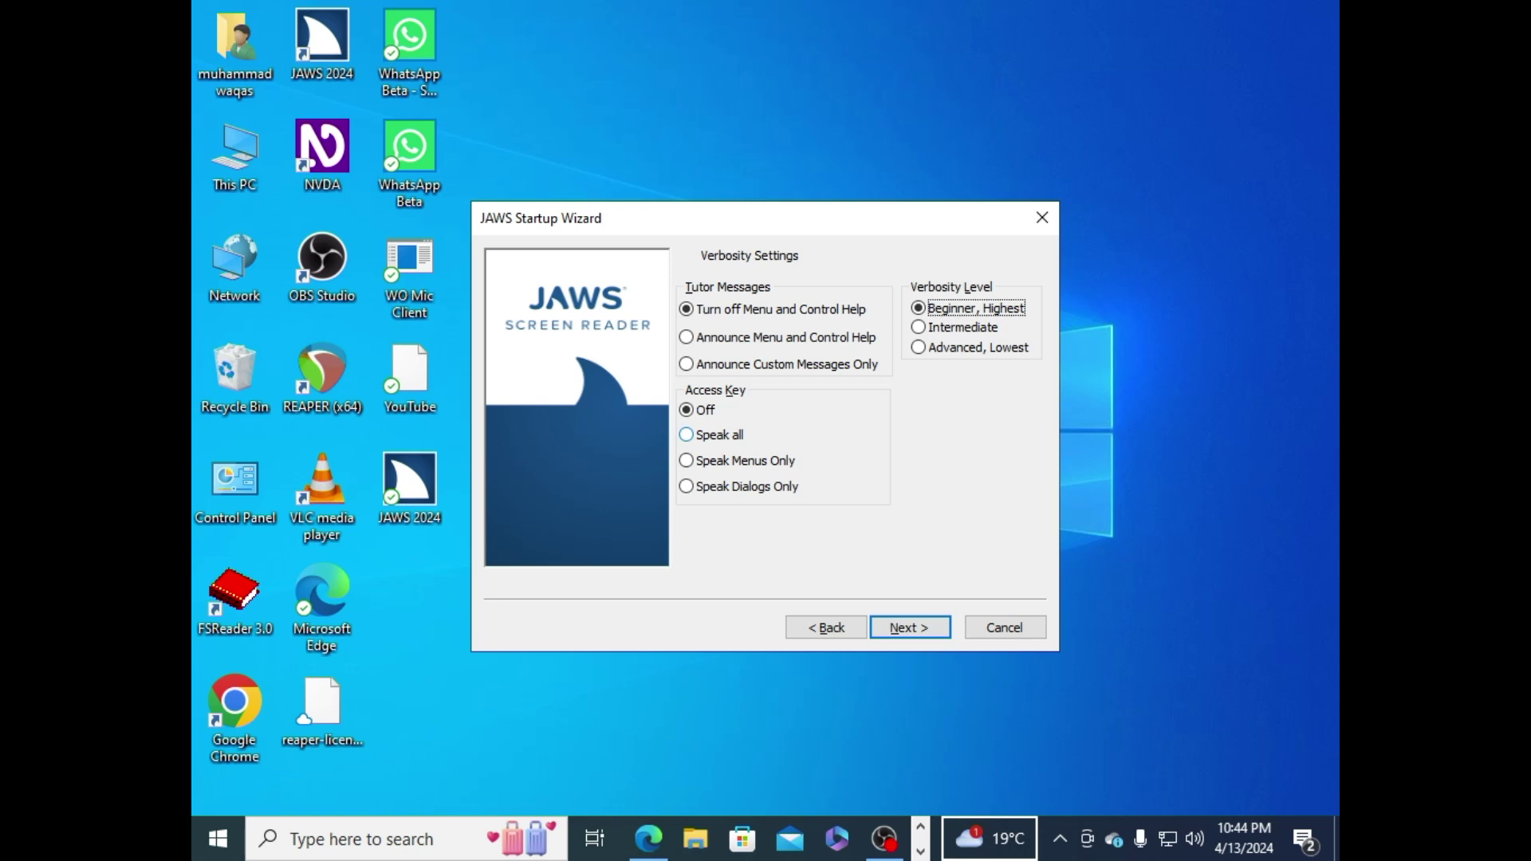
Step: Continue to the Braille Translation Settings and exit the Startup Wizard there
key("Tab")
key("Tab")
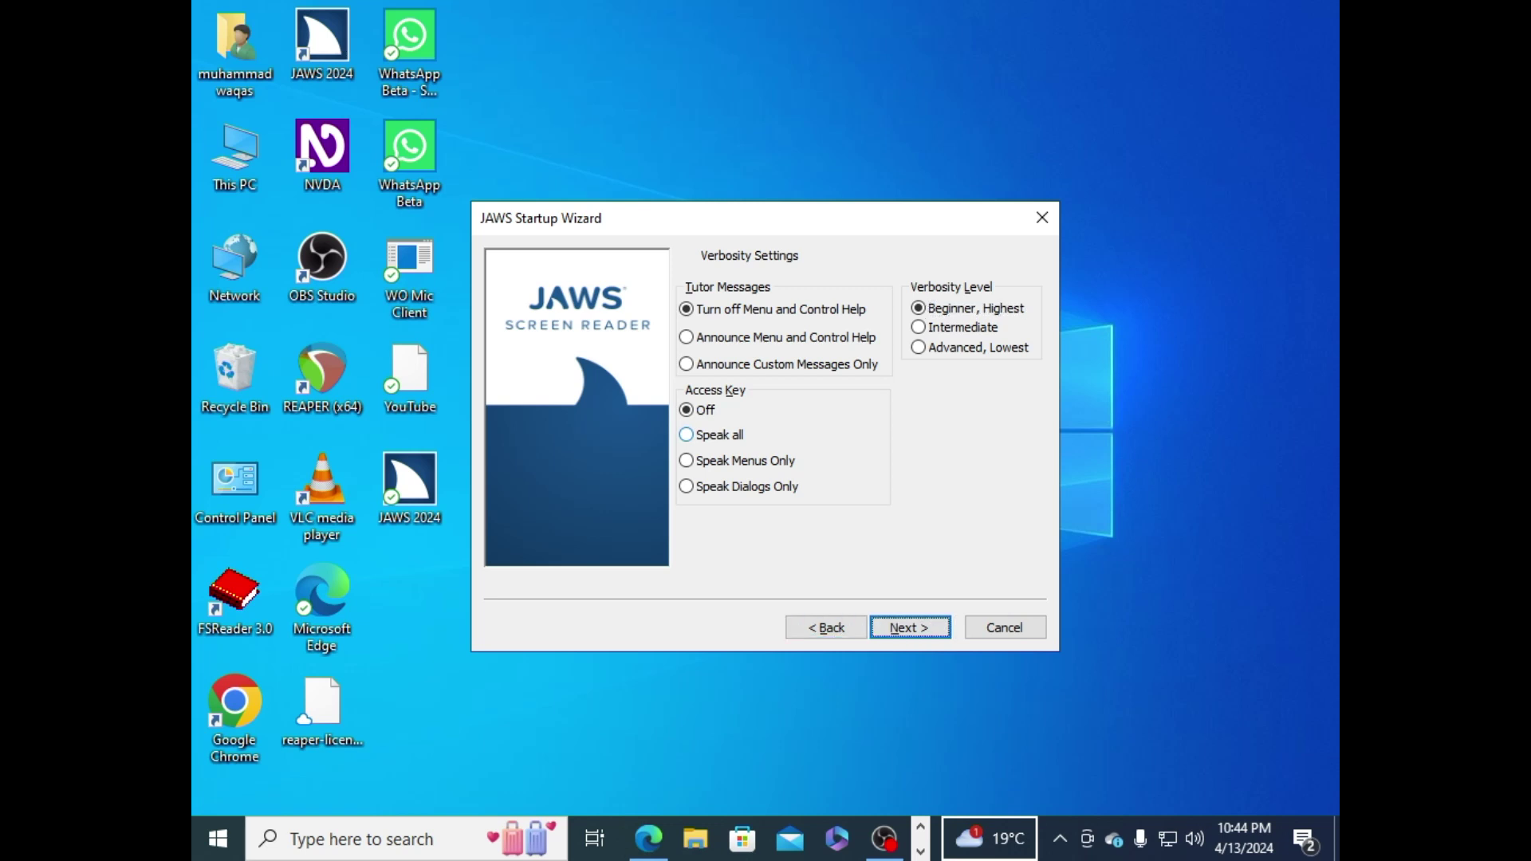
key("Return")
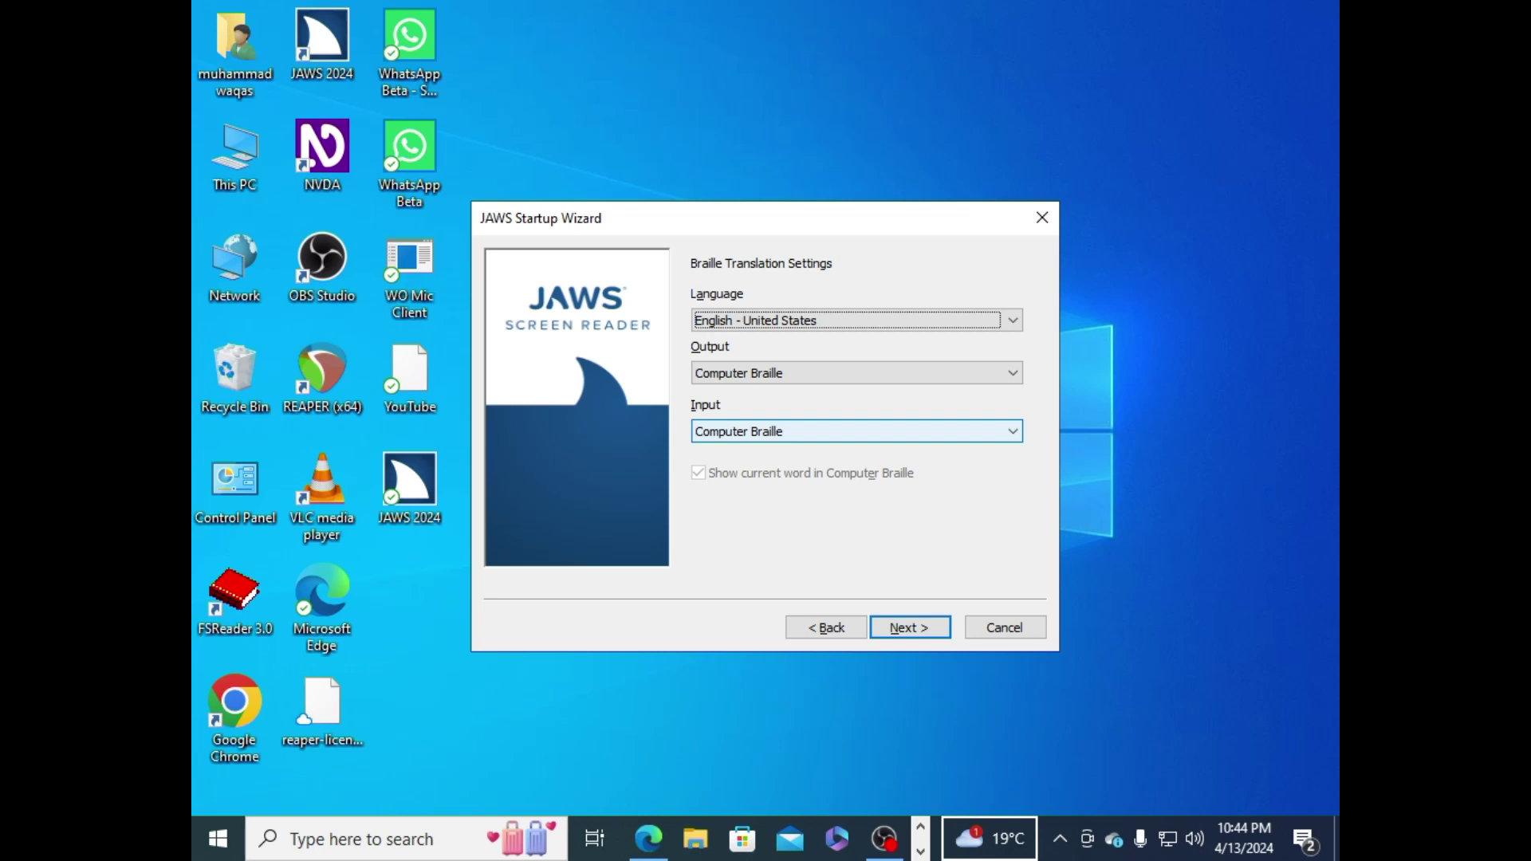
key("Escape")
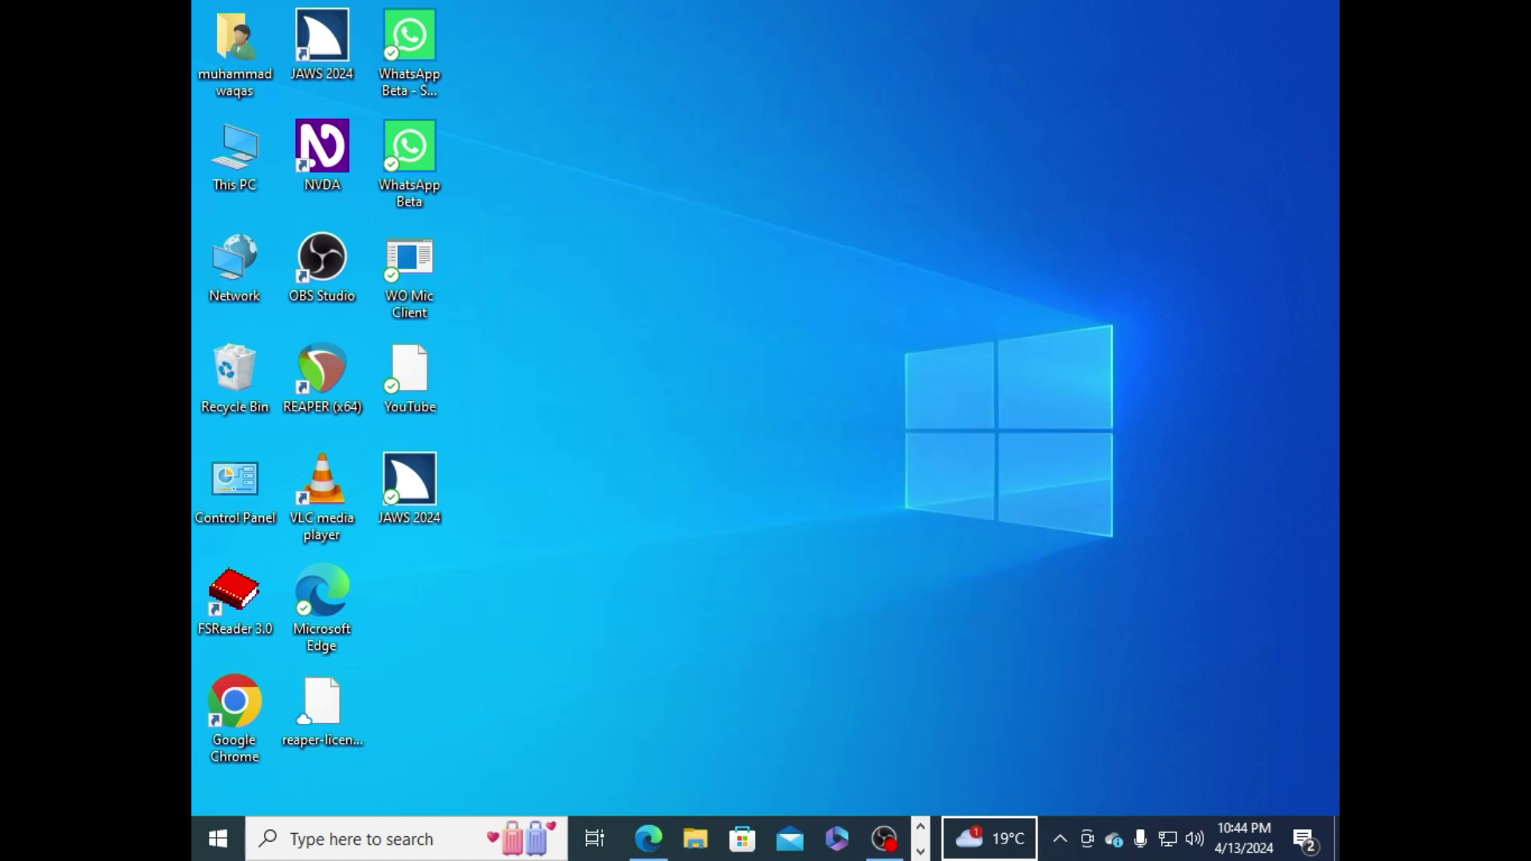